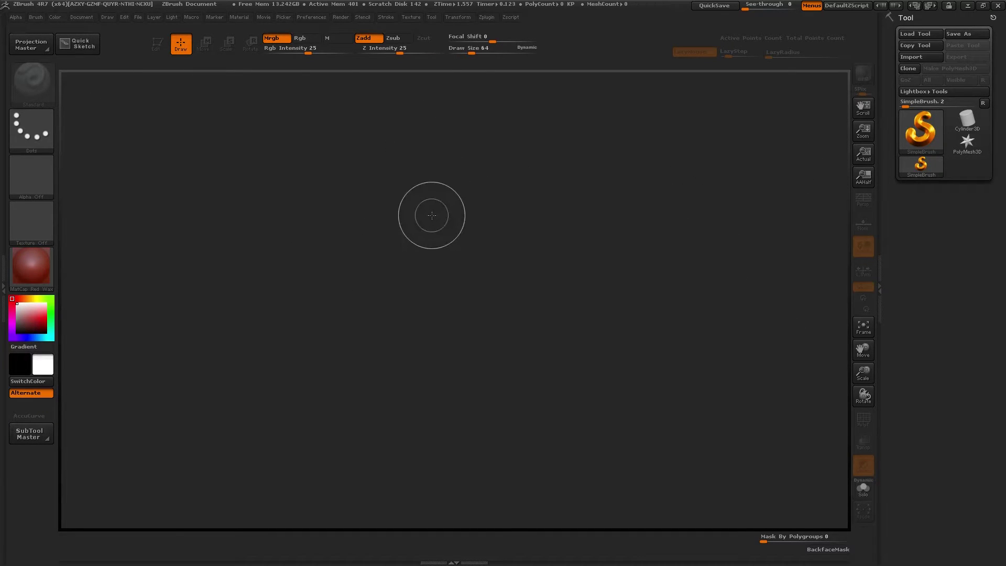
pyautogui.moveTo(366, 241); pyautogui.dragTo(370, 240)
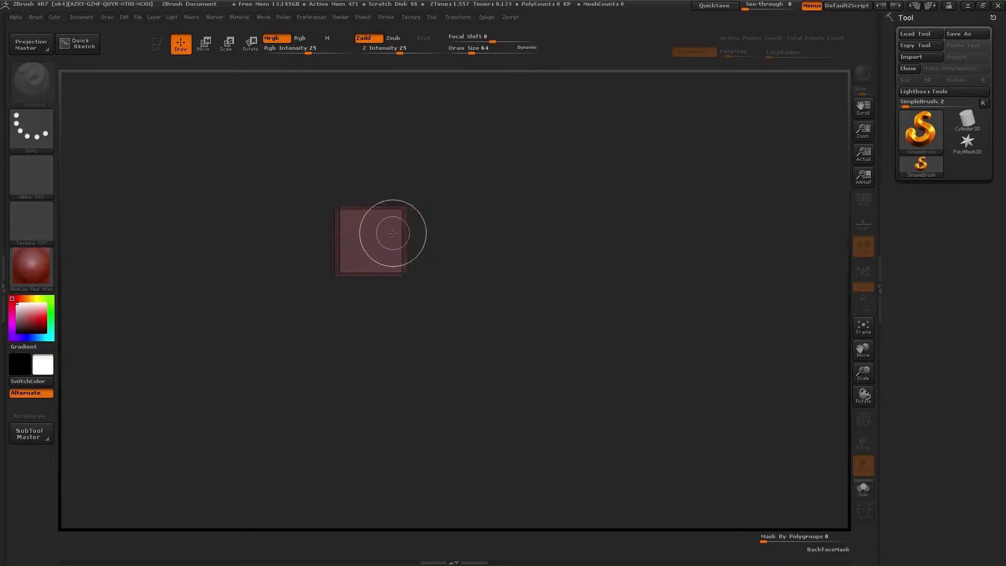
pyautogui.moveTo(391, 234)
pyautogui.mouseDown()
pyautogui.moveTo(569, 233)
pyautogui.moveTo(499, 229)
pyautogui.mouseUp()
pyautogui.hotkey('ctrl', 'z')
pyautogui.hotkey('ctrl', 'z')
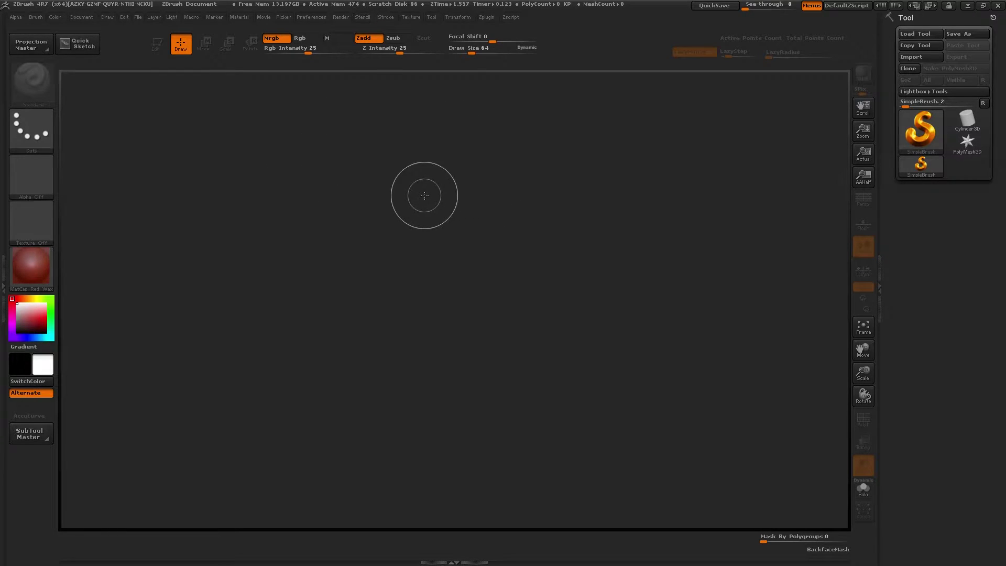
pyautogui.moveTo(356, 198)
pyautogui.mouseDown()
pyautogui.moveTo(393, 339)
pyautogui.moveTo(418, 366)
pyautogui.mouseUp()
pyautogui.hotkey('ctrl', 'n')
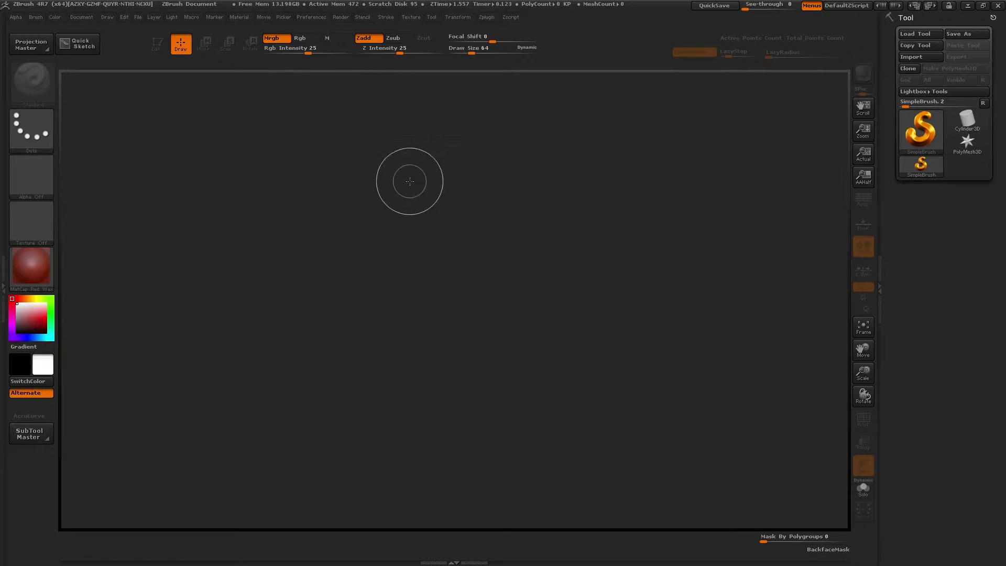
pyautogui.click(306, 18)
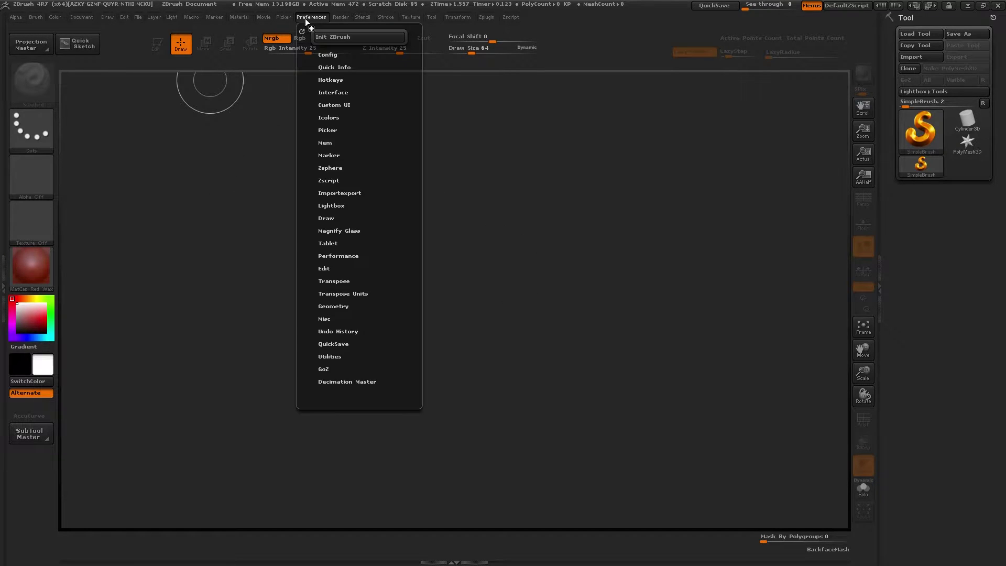
pyautogui.click(330, 54)
pyautogui.click(330, 54)
pyautogui.click(330, 55)
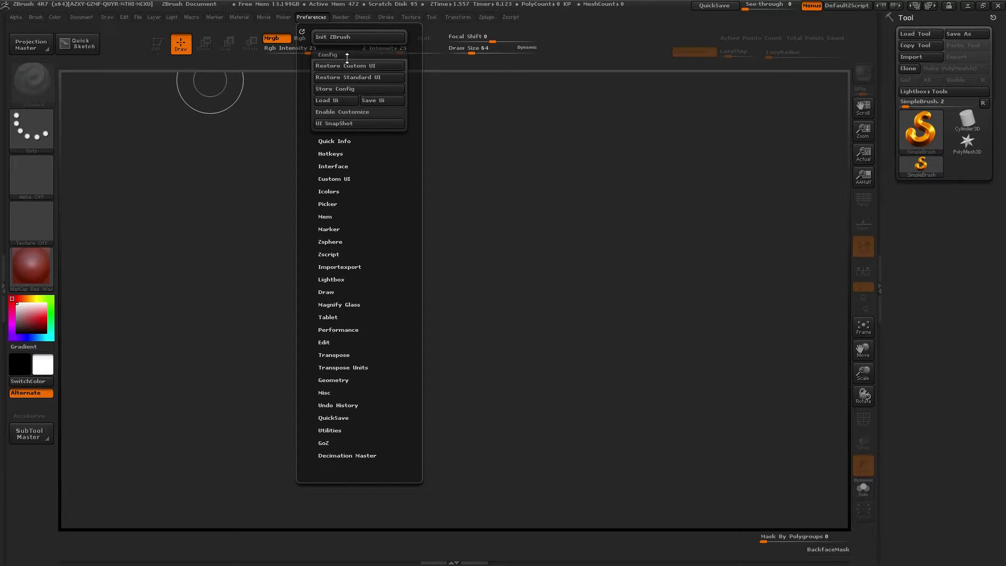
pyautogui.click(344, 56)
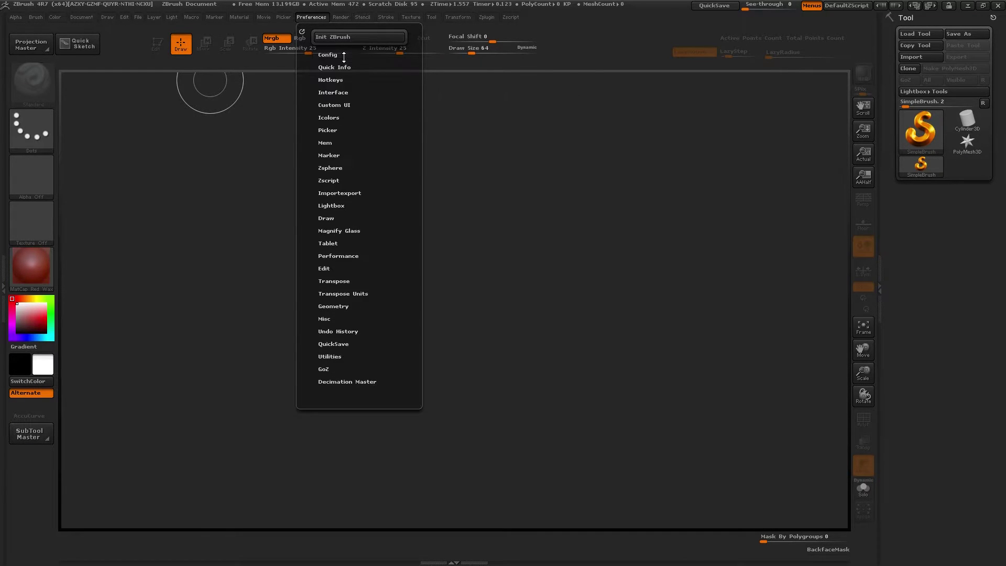
pyautogui.click(588, 176)
pyautogui.moveTo(465, 203); pyautogui.dragTo(550, 267)
pyautogui.hotkey('ctrl', 'z')
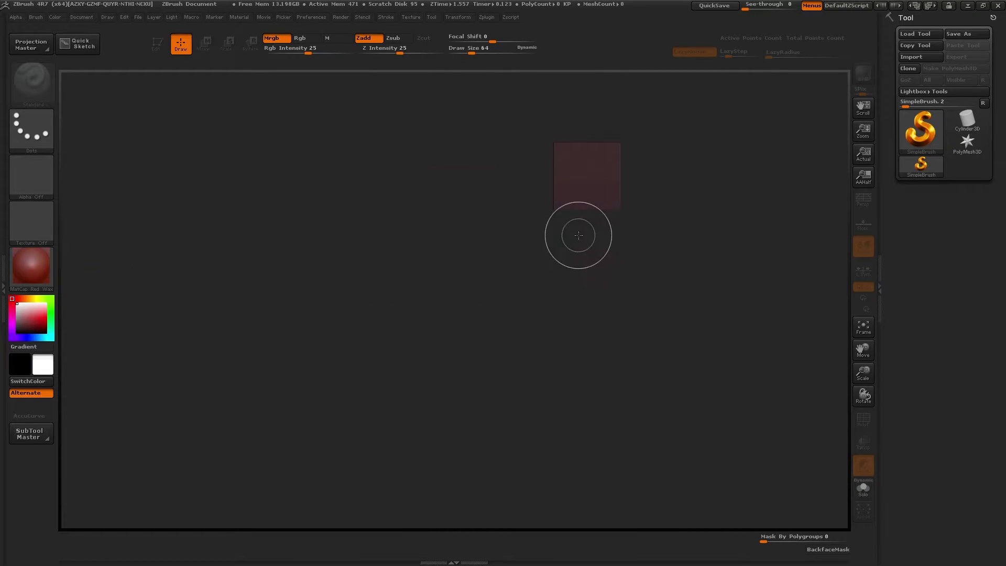
pyautogui.hotkey('ctrl', 'z')
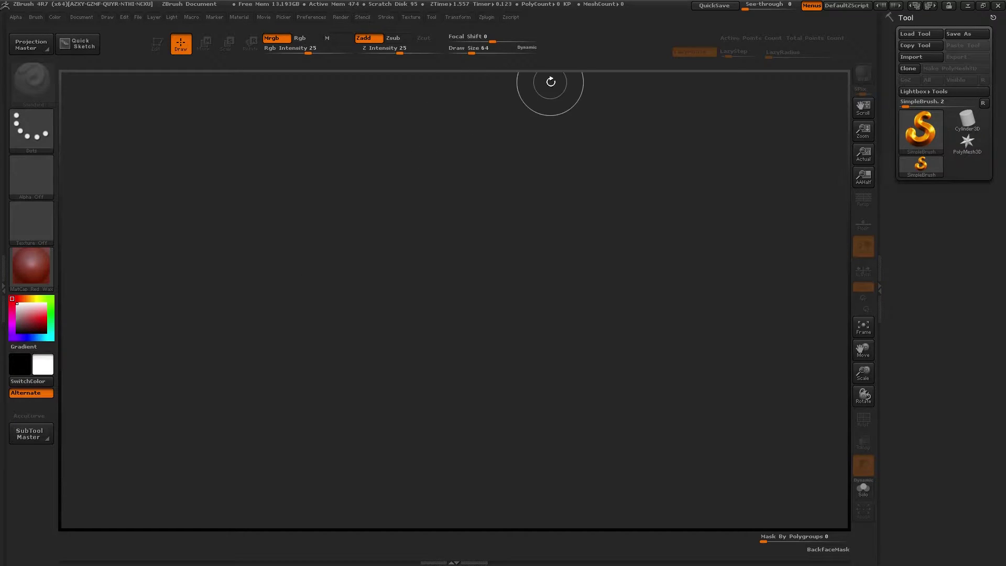
# - Draw a single ZSphere in the middle of the canvas and put it into Edit mode
pyautogui.click(921, 131)
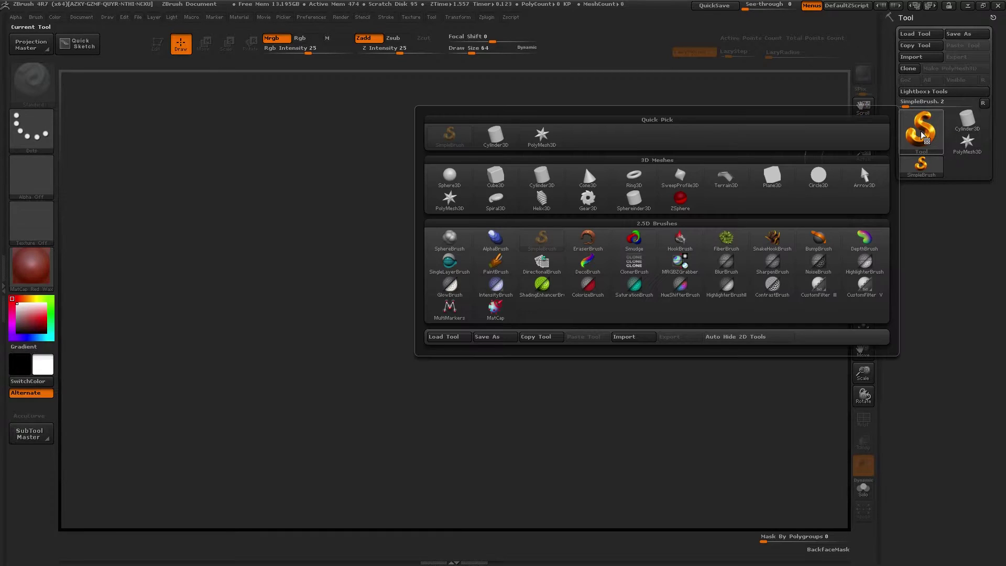
pyautogui.click(680, 199)
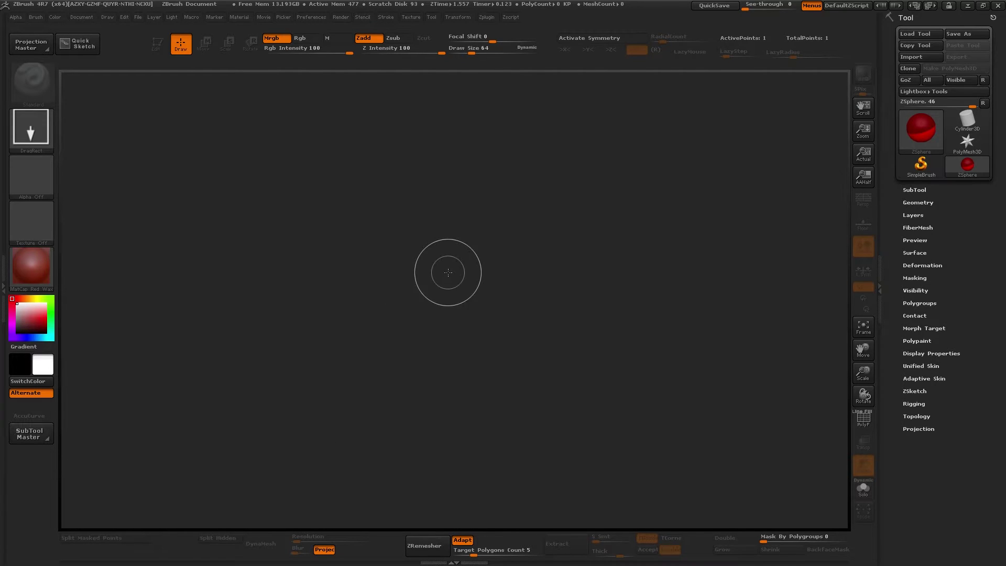
pyautogui.moveTo(455, 267)
pyautogui.mouseDown()
pyautogui.moveTo(505, 364)
pyautogui.moveTo(428, 432)
pyautogui.moveTo(459, 467)
pyautogui.moveTo(454, 476)
pyautogui.mouseUp()
pyautogui.hotkey('ctrl', 'n')
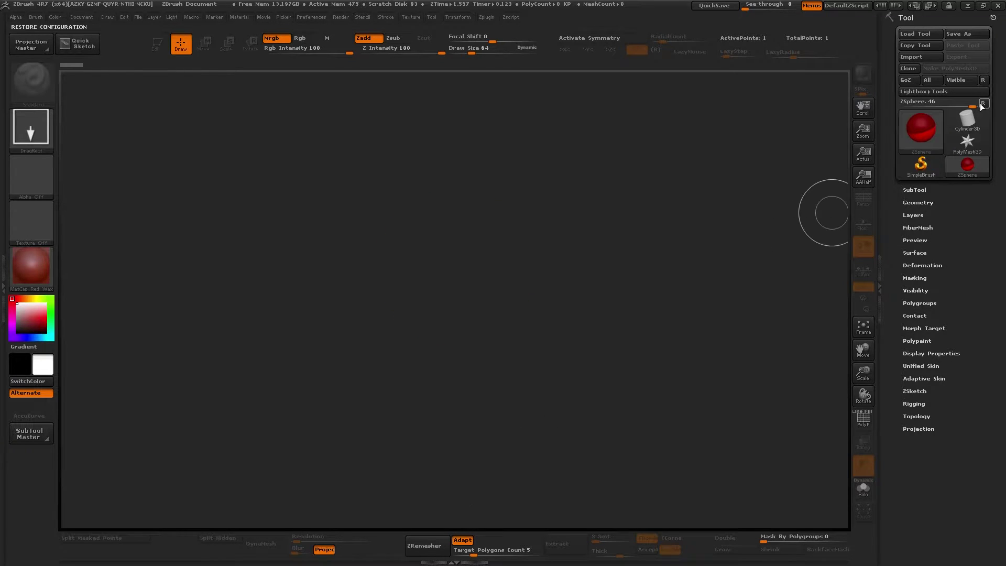
pyautogui.moveTo(428, 283)
pyautogui.mouseDown()
pyautogui.moveTo(414, 423)
pyautogui.moveTo(326, 542)
pyautogui.moveTo(440, 495)
pyautogui.moveTo(448, 413)
pyautogui.moveTo(470, 459)
pyautogui.moveTo(433, 292)
pyautogui.moveTo(530, 512)
pyautogui.moveTo(507, 524)
pyautogui.moveTo(525, 527)
pyautogui.moveTo(517, 517)
pyautogui.moveTo(429, 512)
pyautogui.mouseUp()
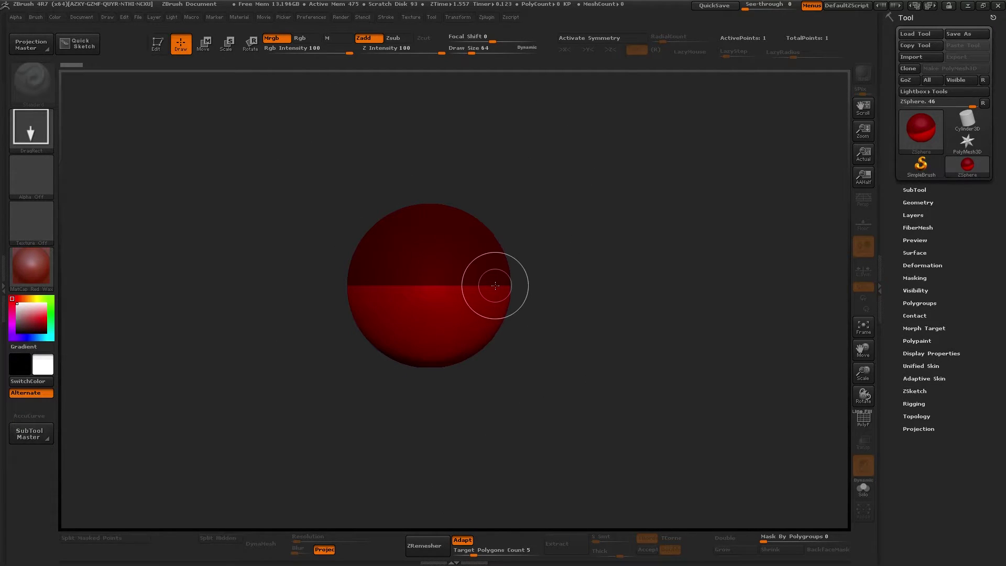
pyautogui.press('t')
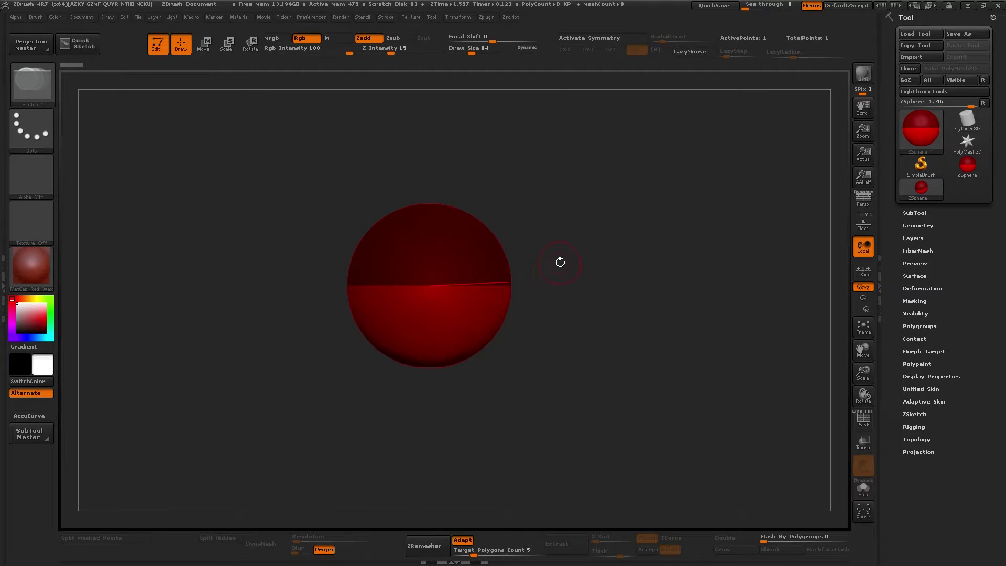
# - Activate X symmetry and add a child ZSphere on the centre line at the top of the root ZSphere
pyautogui.keyDown('alt'); pyautogui.moveTo(560, 257); pyautogui.dragTo(604, 295); pyautogui.keyUp('alt')
pyautogui.moveTo(589, 204); pyautogui.dragTo(572, 318)
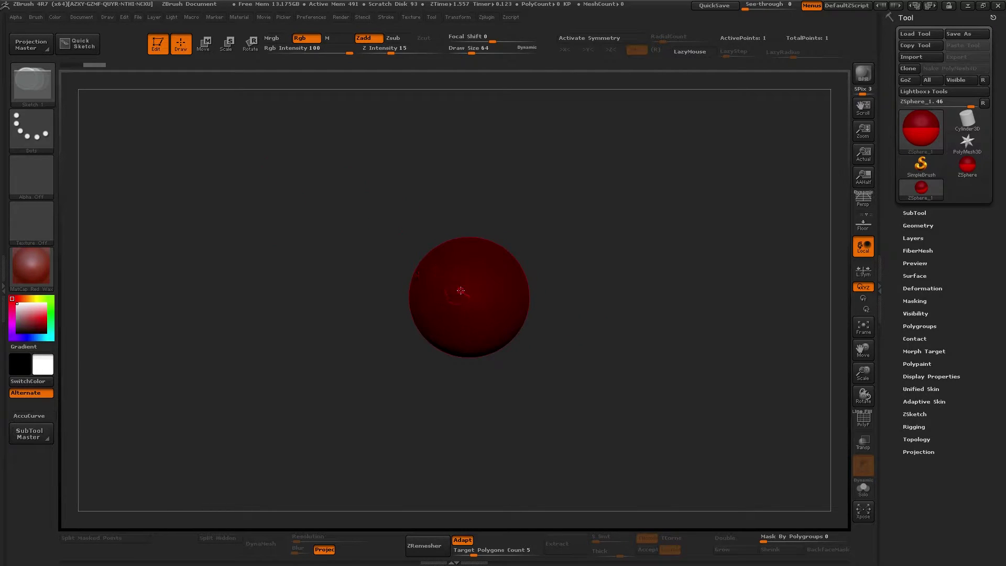
pyautogui.click(593, 37)
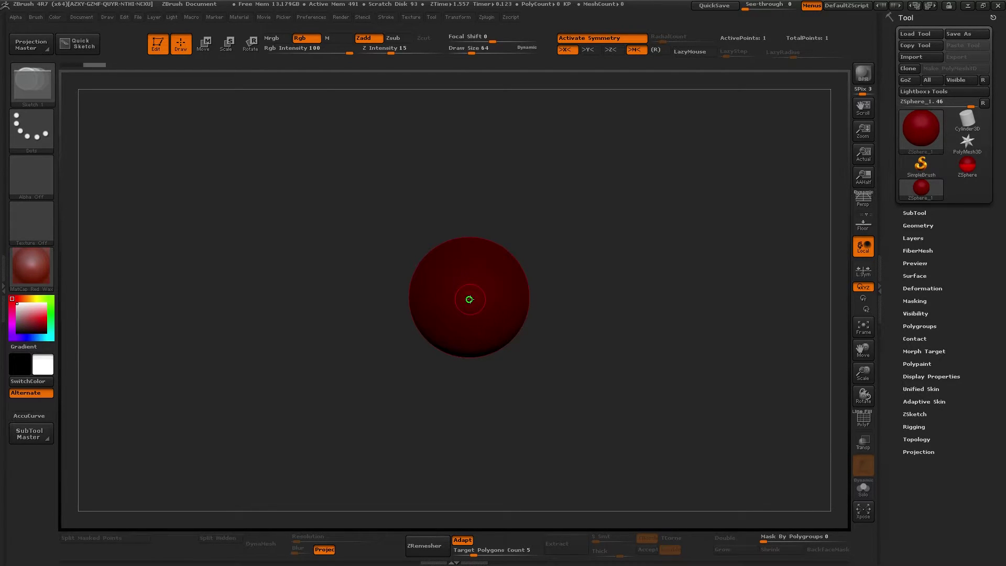
pyautogui.moveTo(469, 300); pyautogui.dragTo(488, 303)
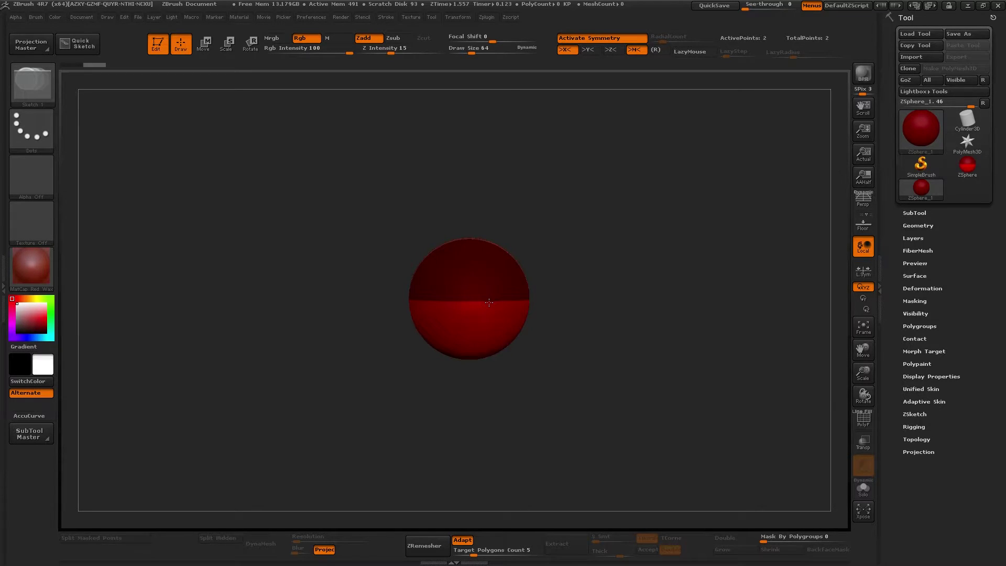
pyautogui.moveTo(598, 390); pyautogui.dragTo(608, 327)
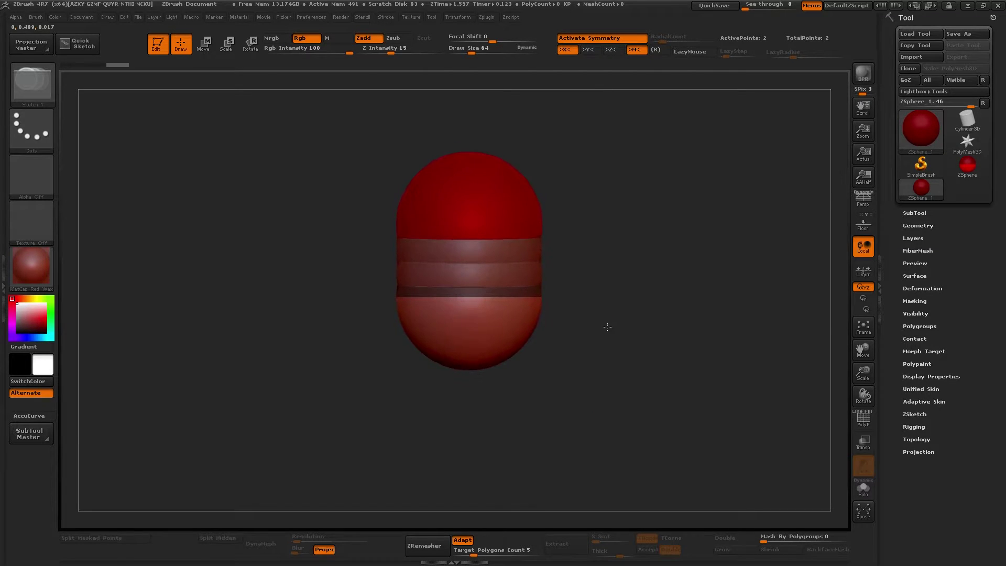
pyautogui.keyDown('alt'); pyautogui.moveTo(645, 276); pyautogui.dragTo(553, 321); pyautogui.keyUp('alt')
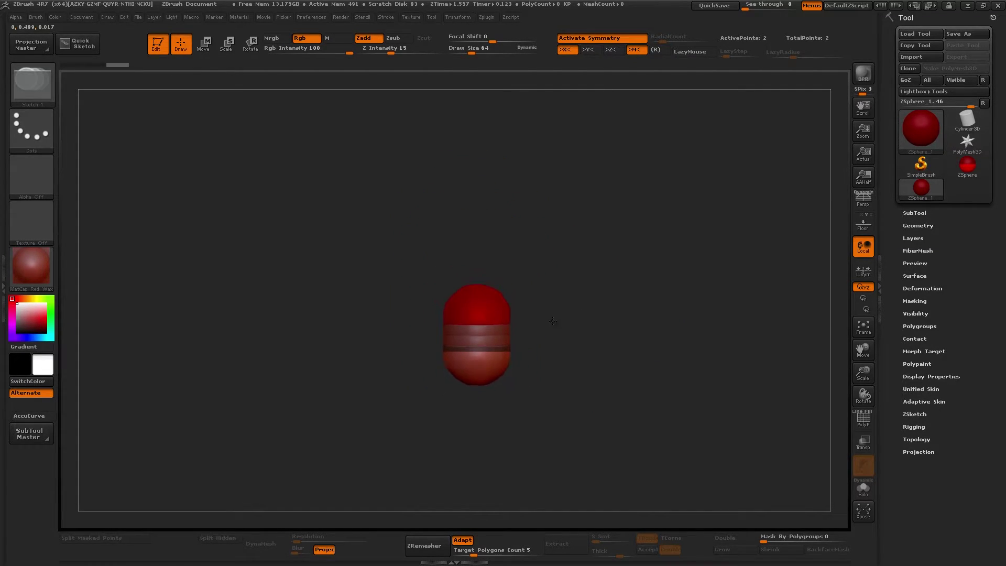
# - Move the upper ZSphere straight up to form a long torso and scale it down slightly
pyautogui.click(205, 48)
pyautogui.click(252, 46)
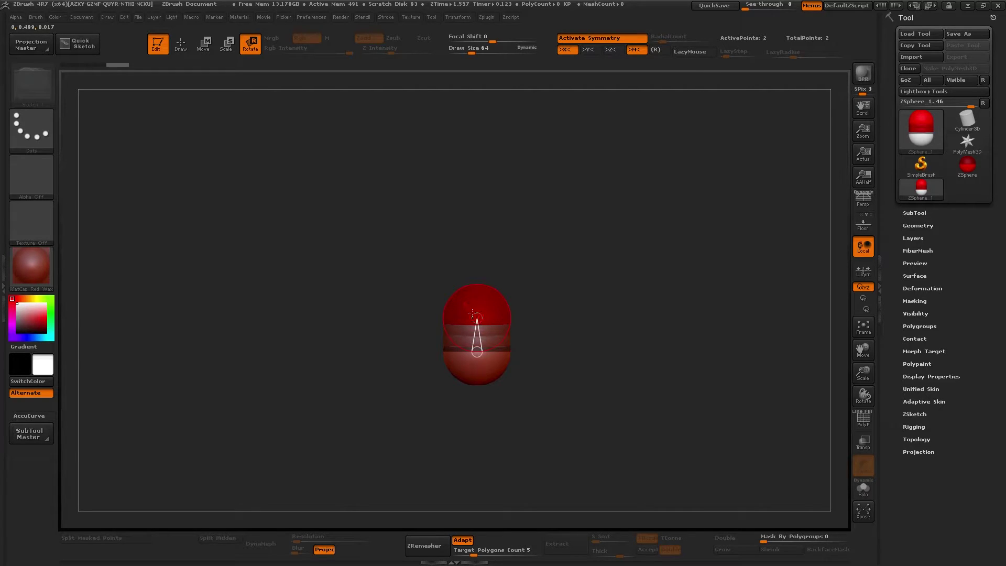
pyautogui.click(218, 52)
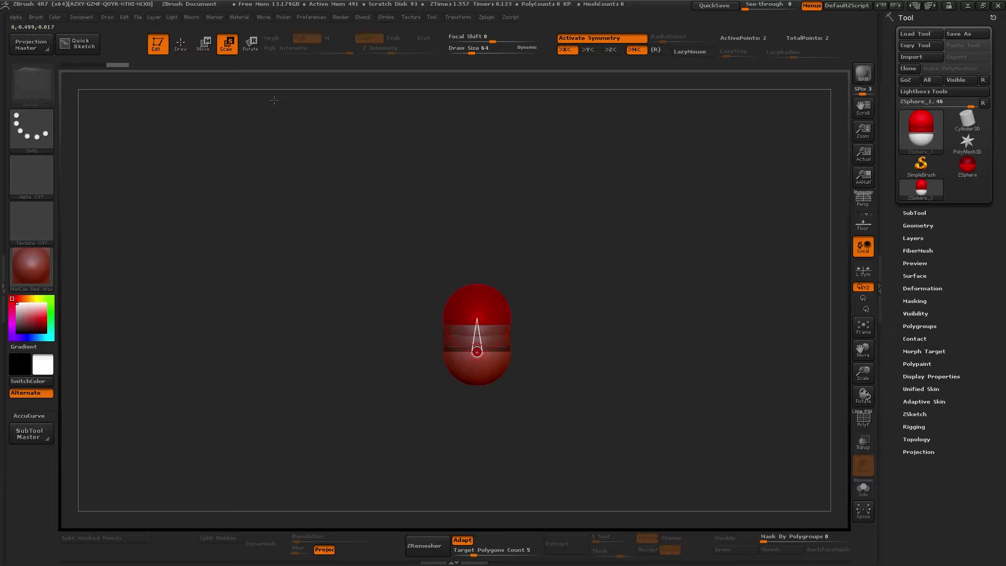
pyautogui.press('w')
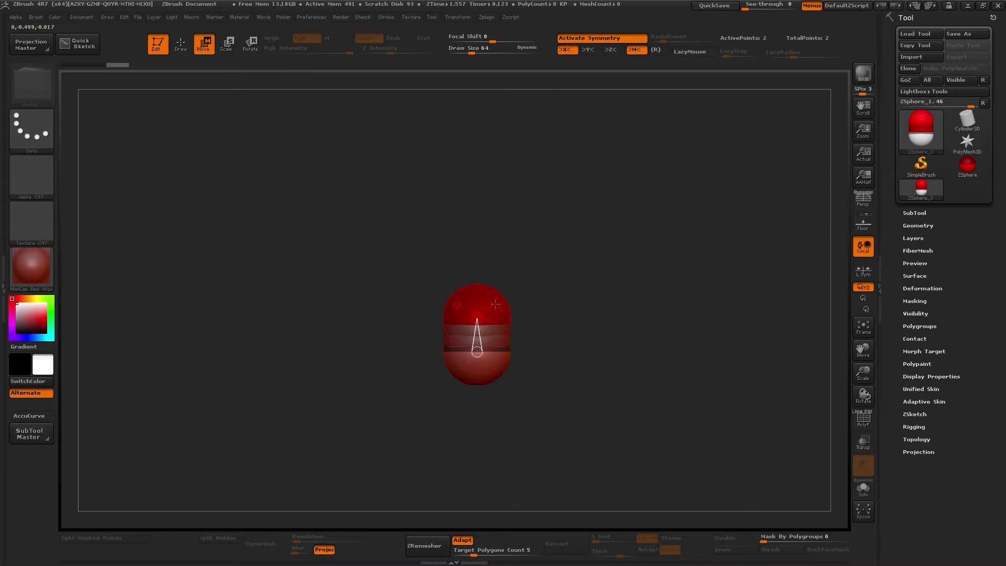
pyautogui.moveTo(477, 303); pyautogui.dragTo(479, 251)
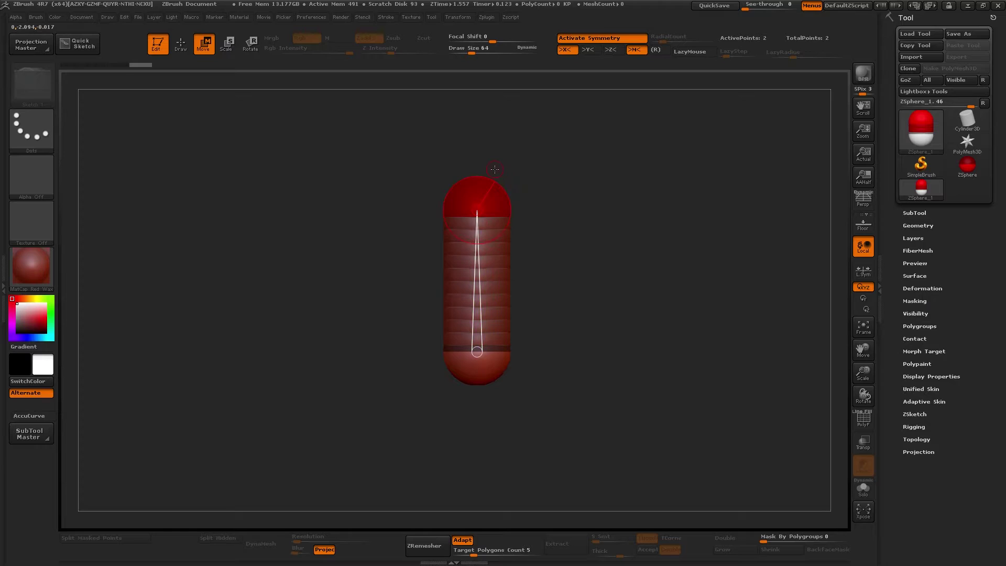
pyautogui.press('e')
pyautogui.moveTo(467, 208); pyautogui.dragTo(462, 172)
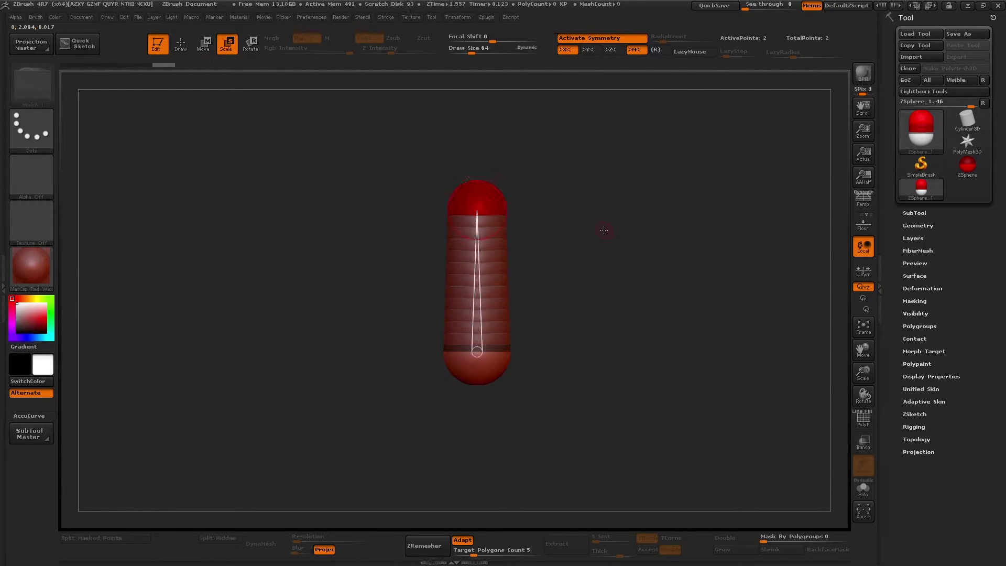
# - Add a mirrored pair of shoulder ZSpheres on the sides of the upper torso sphere and move them slightly outward
pyautogui.moveTo(595, 231); pyautogui.dragTo(551, 332)
pyautogui.press('q')
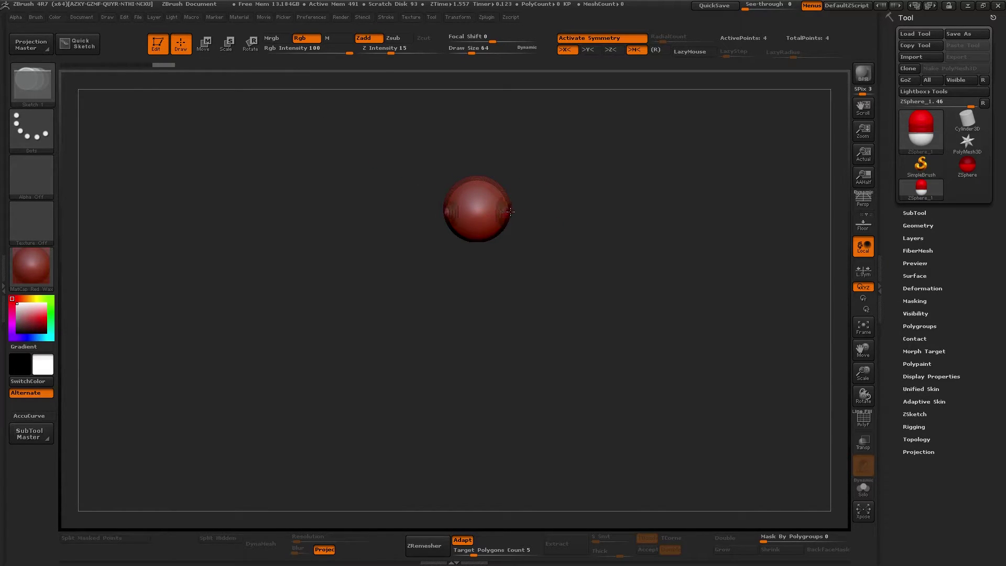
pyautogui.moveTo(563, 326); pyautogui.dragTo(571, 215)
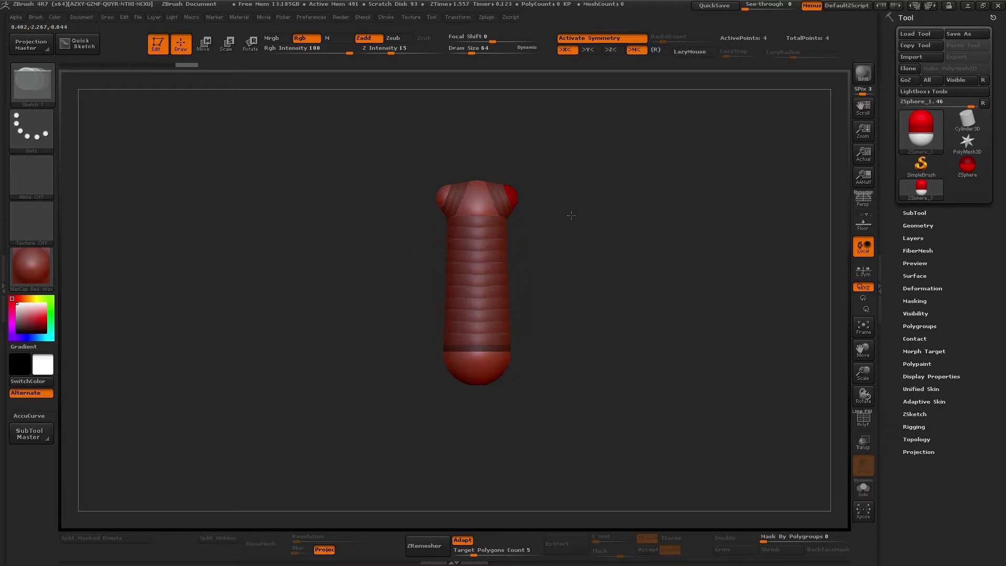
pyautogui.press('w')
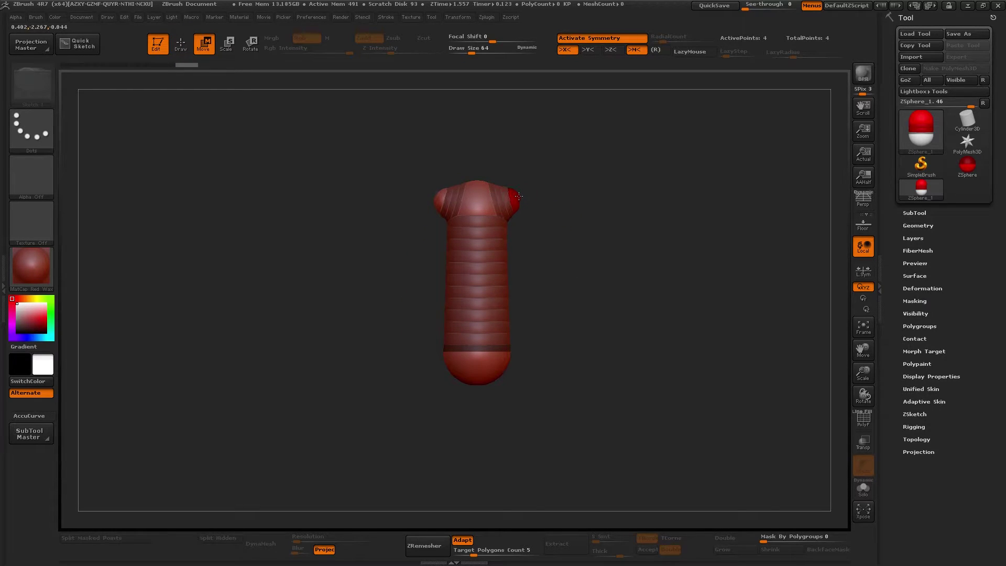
pyautogui.moveTo(610, 322); pyautogui.dragTo(546, 266)
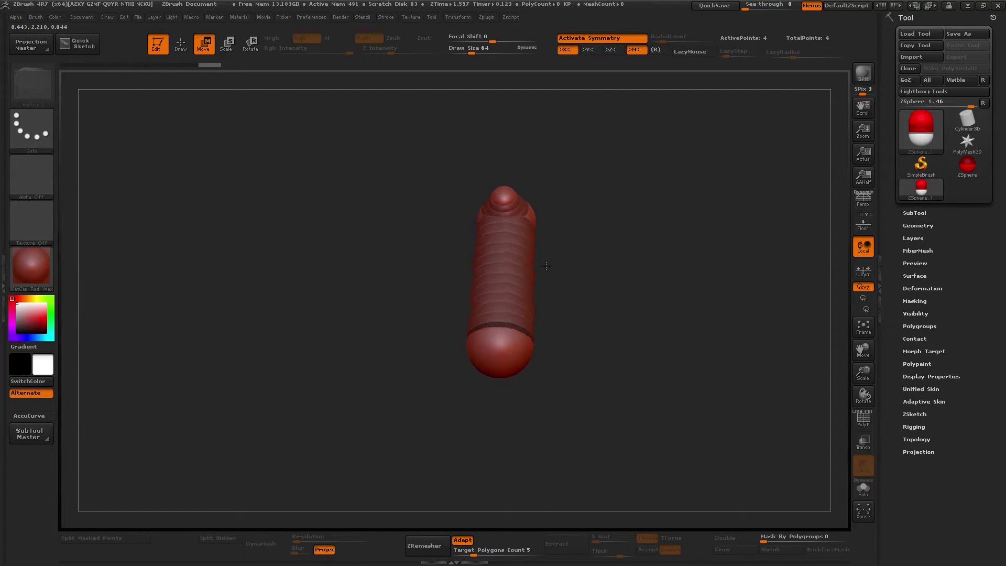
# - Add a mirrored pair of ZSpheres on the shoulders and pull them outward and down to form the upper arms
pyautogui.press('q')
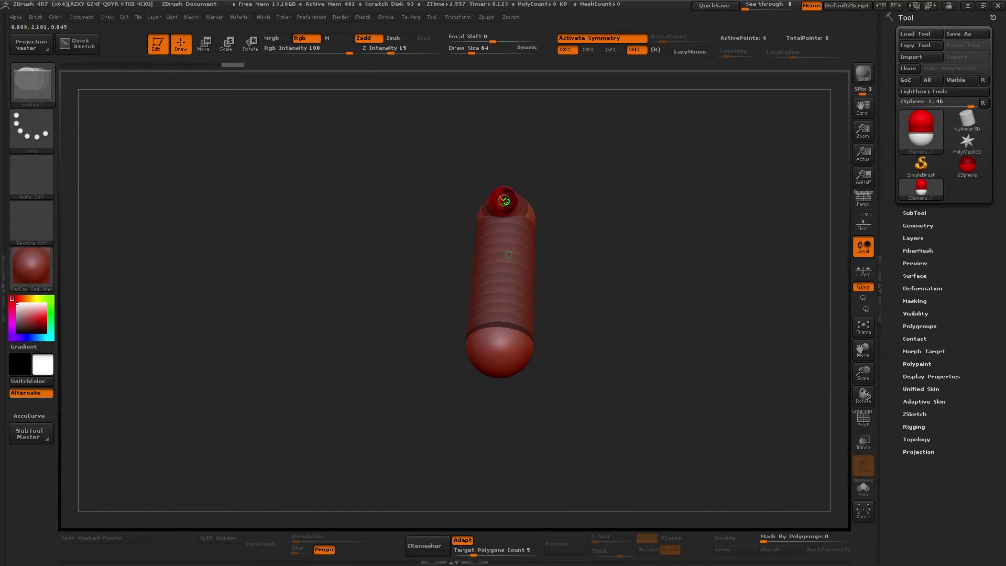
pyautogui.moveTo(539, 205); pyautogui.dragTo(662, 274)
pyautogui.press('w')
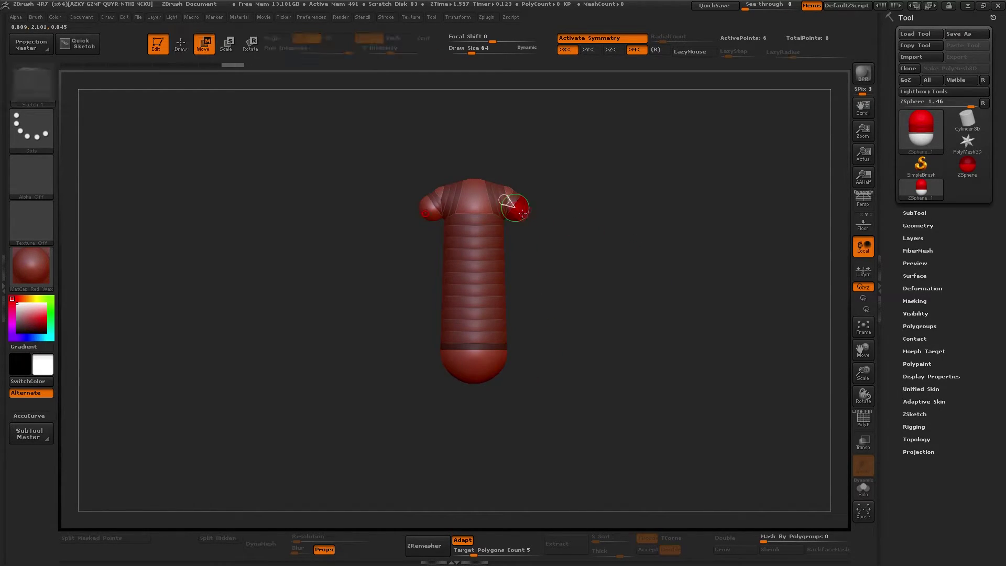
pyautogui.moveTo(513, 205)
pyautogui.mouseDown()
pyautogui.moveTo(571, 301)
pyautogui.moveTo(570, 287)
pyautogui.moveTo(589, 295)
pyautogui.moveTo(603, 268)
pyautogui.moveTo(595, 312)
pyautogui.moveTo(571, 301)
pyautogui.moveTo(611, 385)
pyautogui.moveTo(627, 391)
pyautogui.moveTo(572, 284)
pyautogui.mouseUp()
# - Add a mirrored pair of ZSpheres at the elbows, pull them out into forearms, and raise the elbows and wrists slightly
pyautogui.press('e')
pyautogui.press('q')
pyautogui.click(573, 296)
pyautogui.press('w')
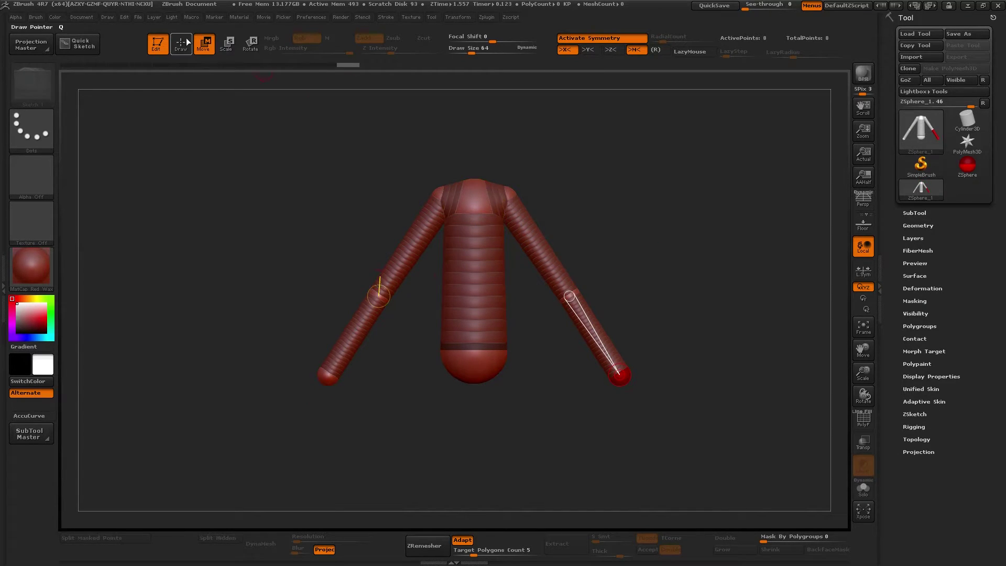
pyautogui.moveTo(379, 296); pyautogui.dragTo(388, 273)
pyautogui.moveTo(328, 376)
pyautogui.mouseDown()
pyautogui.moveTo(339, 352)
pyautogui.moveTo(326, 358)
pyautogui.mouseUp()
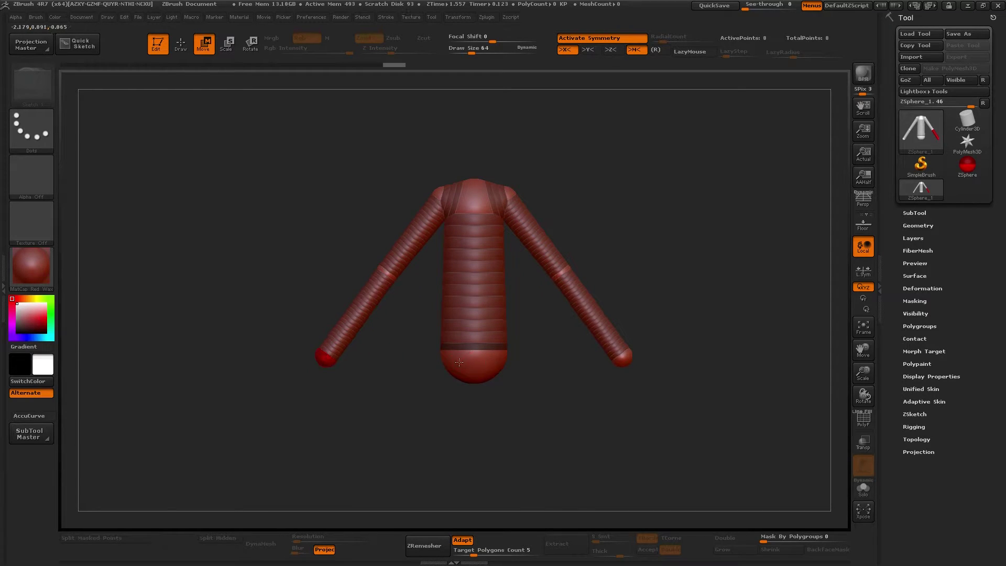
# - Raise the lowest torso ZSphere slightly and add a mirrored pair of hip ZSpheres on its underside
pyautogui.moveTo(460, 365); pyautogui.dragTo(459, 357)
pyautogui.moveTo(419, 414); pyautogui.dragTo(441, 315)
pyautogui.press('q')
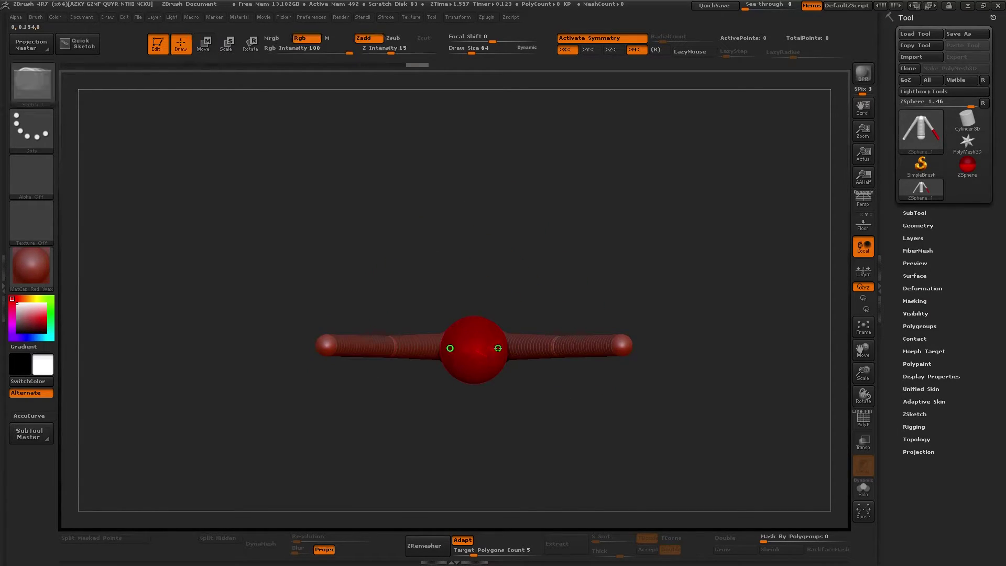
pyautogui.moveTo(499, 349); pyautogui.dragTo(509, 390)
pyautogui.press('w')
pyautogui.keyDown('shift'); pyautogui.moveTo(507, 396); pyautogui.dragTo(497, 387, button='right'); pyautogui.keyUp('shift')
# - Add a mirrored pair of ZSpheres on the hips and pull them straight down to form long legs
pyautogui.press('q')
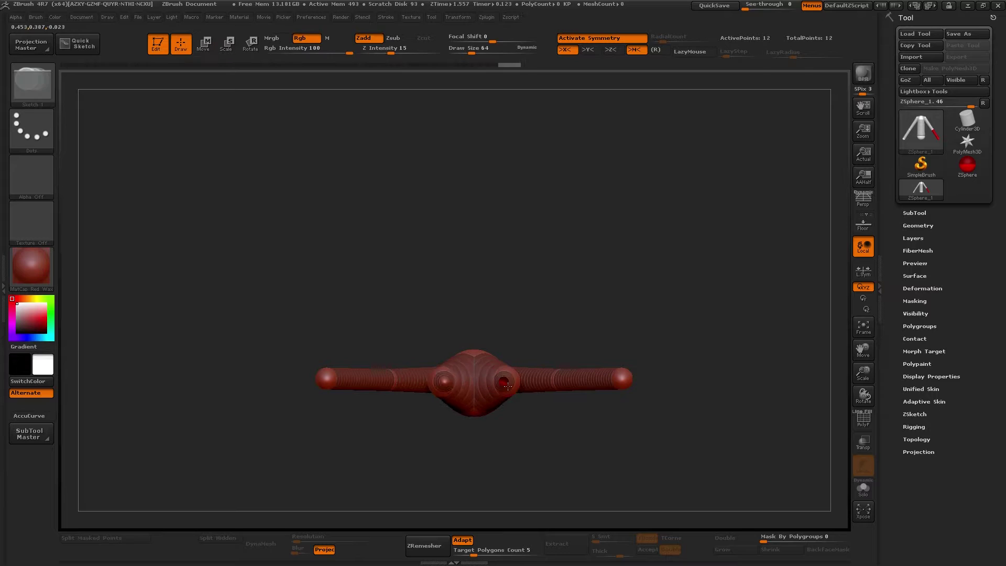
pyautogui.moveTo(505, 381); pyautogui.dragTo(509, 383)
pyautogui.moveTo(507, 384)
pyautogui.keyDown('shift'); pyautogui.mouseDown(button='right')
pyautogui.moveTo(505, 402)
pyautogui.moveTo(524, 420)
pyautogui.moveTo(513, 355)
pyautogui.mouseUp(button='right'); pyautogui.keyUp('shift')
pyautogui.press('w')
pyautogui.moveTo(500, 305); pyautogui.dragTo(498, 337)
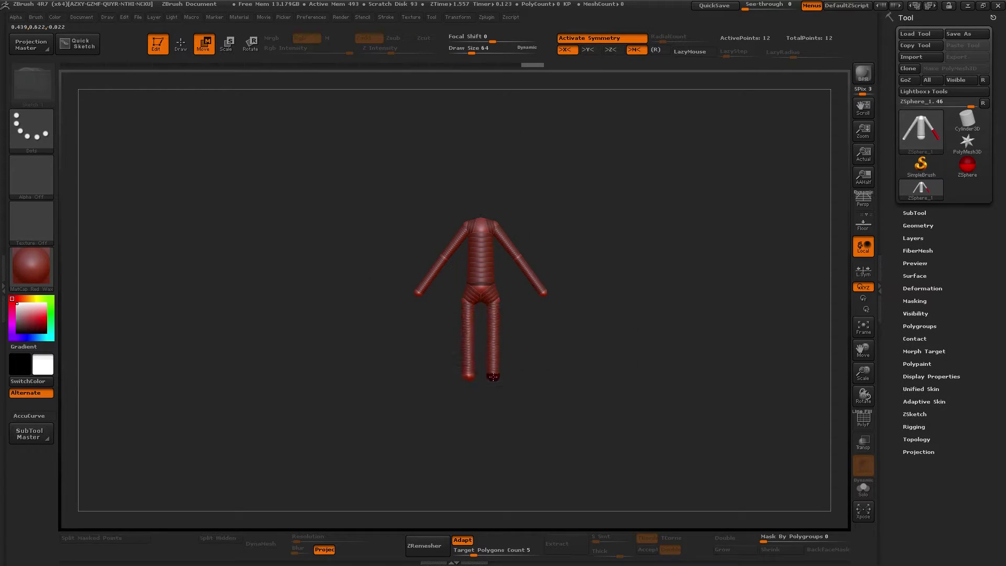
pyautogui.moveTo(495, 373); pyautogui.dragTo(492, 397)
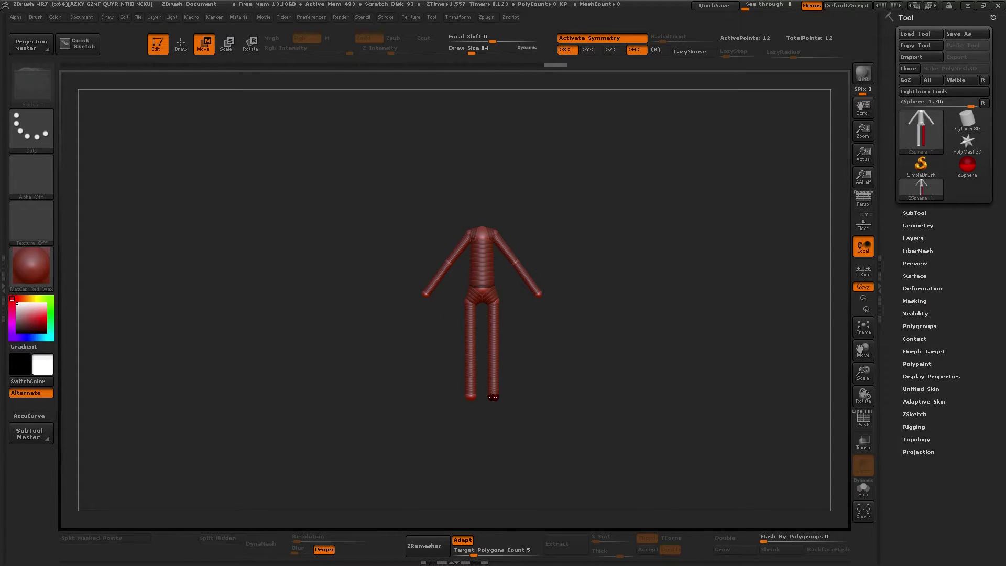
# - Add a mirrored pair of ZSpheres halfway down the legs as knees and raise them slightly
pyautogui.keyDown('ctrl'); pyautogui.moveTo(492, 397); pyautogui.dragTo(663, 413, button='right'); pyautogui.keyUp('ctrl')
pyautogui.press('q')
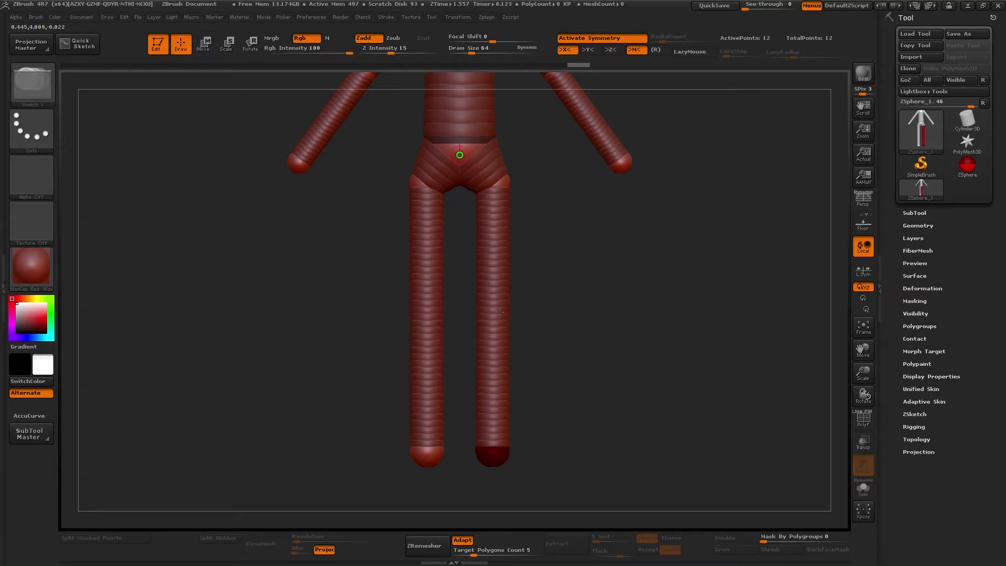
pyautogui.click(494, 297)
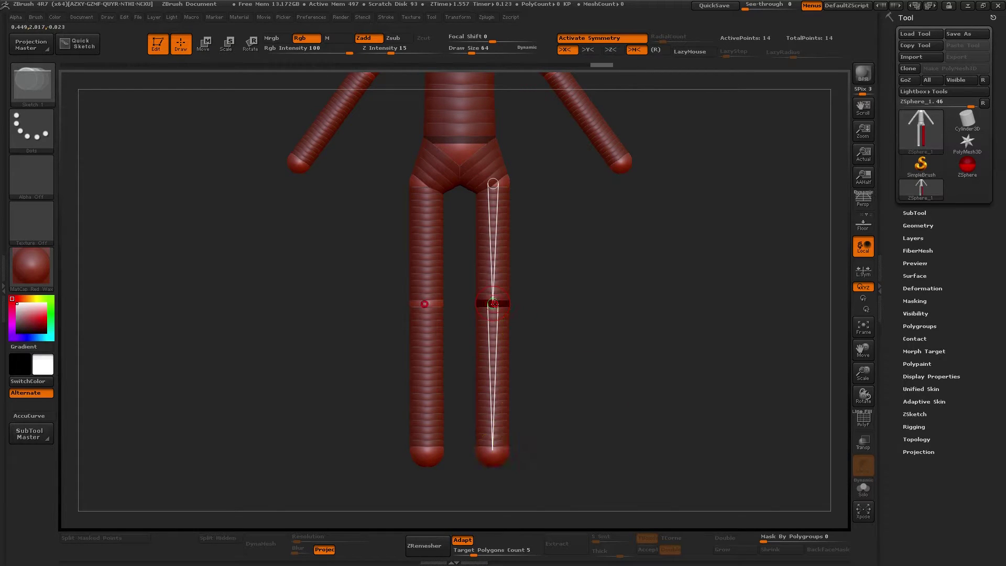
pyautogui.press('w')
pyautogui.moveTo(494, 302); pyautogui.dragTo(493, 290)
# - Add a ZSphere on top of the uppermost torso ZSphere to start the neck
pyautogui.moveTo(676, 350)
pyautogui.mouseDown()
pyautogui.moveTo(456, 348)
pyautogui.moveTo(569, 250)
pyautogui.moveTo(554, 360)
pyautogui.moveTo(515, 287)
pyautogui.moveTo(504, 236)
pyautogui.mouseUp()
pyautogui.moveTo(504, 236); pyautogui.dragTo(555, 201)
pyautogui.keyDown('alt'); pyautogui.moveTo(556, 201); pyautogui.dragTo(548, 291); pyautogui.keyUp('alt')
pyautogui.press('q')
pyautogui.moveTo(408, 275); pyautogui.dragTo(418, 296)
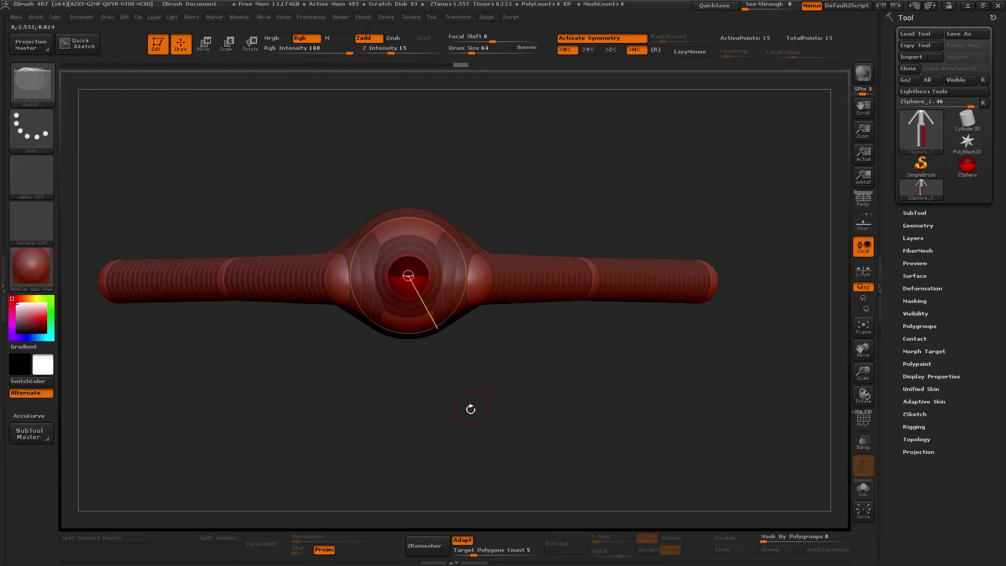
pyautogui.moveTo(470, 410); pyautogui.dragTo(484, 287)
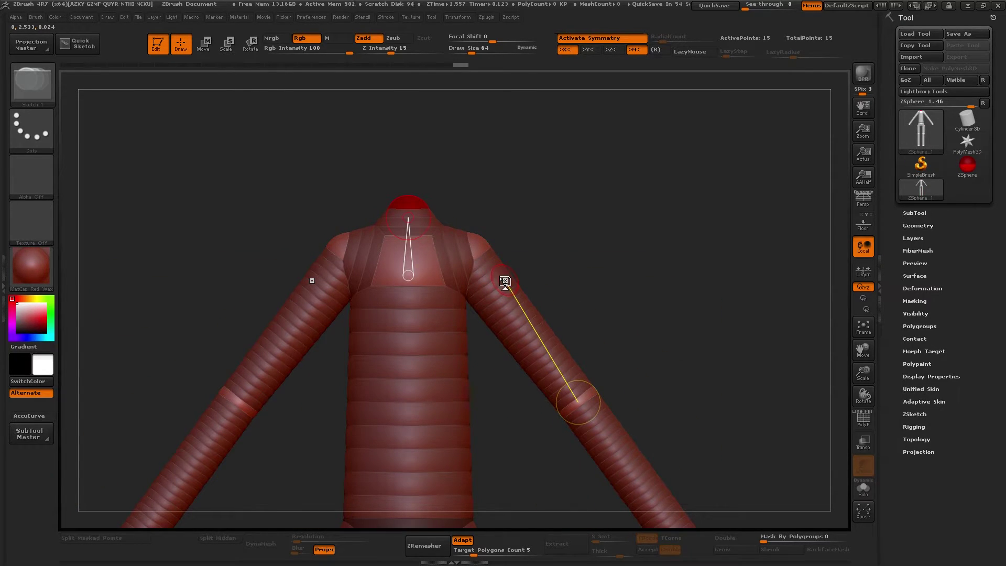
pyautogui.keyDown('shift'); pyautogui.moveTo(547, 227); pyautogui.dragTo(544, 257); pyautogui.keyUp('shift')
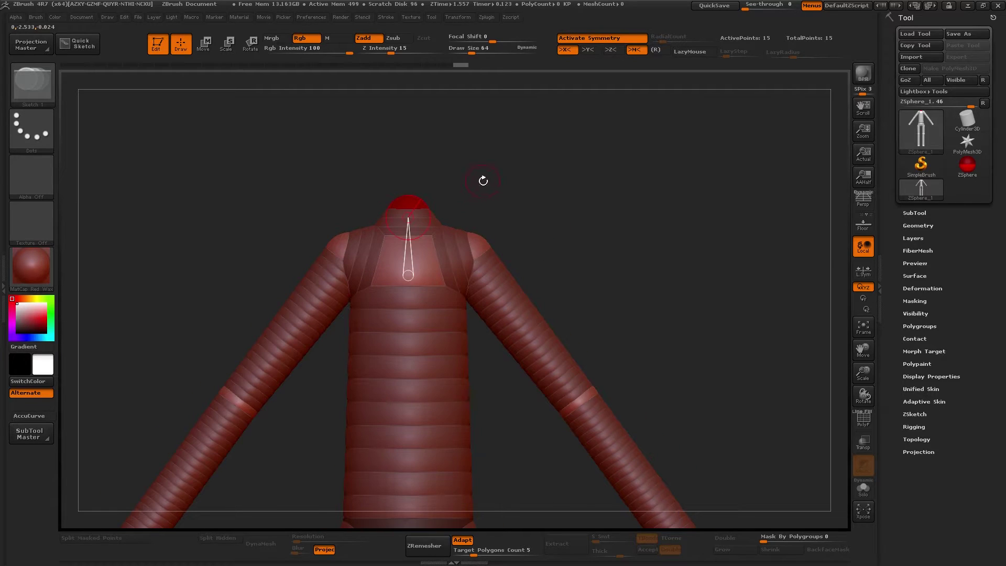
# - Open the Adaptive Skin settings, preview the armature as a skinned mesh, and return to the ZSpheres
pyautogui.keyDown('alt'); pyautogui.moveTo(482, 180); pyautogui.dragTo(596, 326); pyautogui.keyUp('alt')
pyautogui.press('a')
pyautogui.press('a')
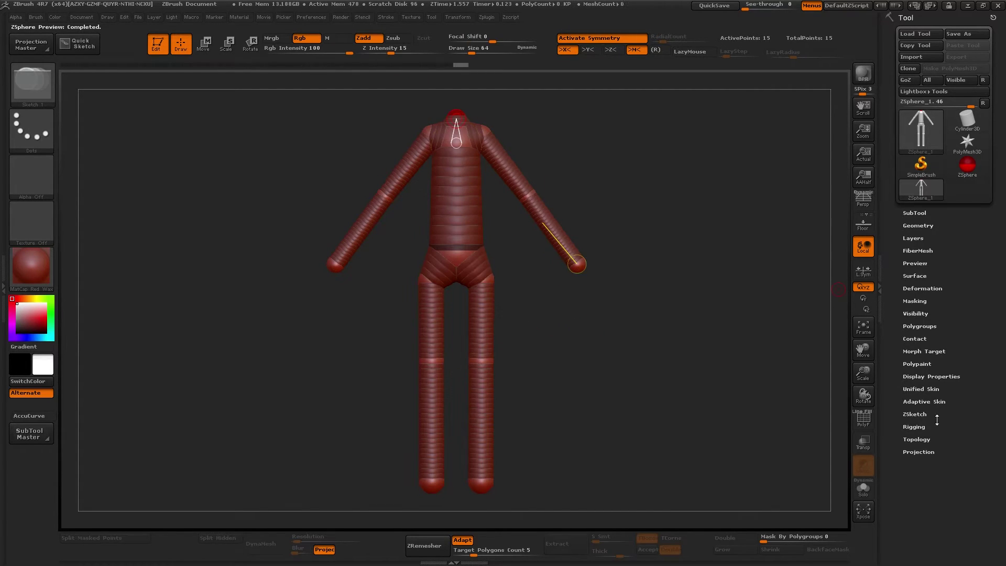
pyautogui.click(938, 401)
pyautogui.moveTo(946, 426); pyautogui.dragTo(954, 286)
pyautogui.click(931, 286)
pyautogui.click(931, 287)
pyautogui.click(923, 282)
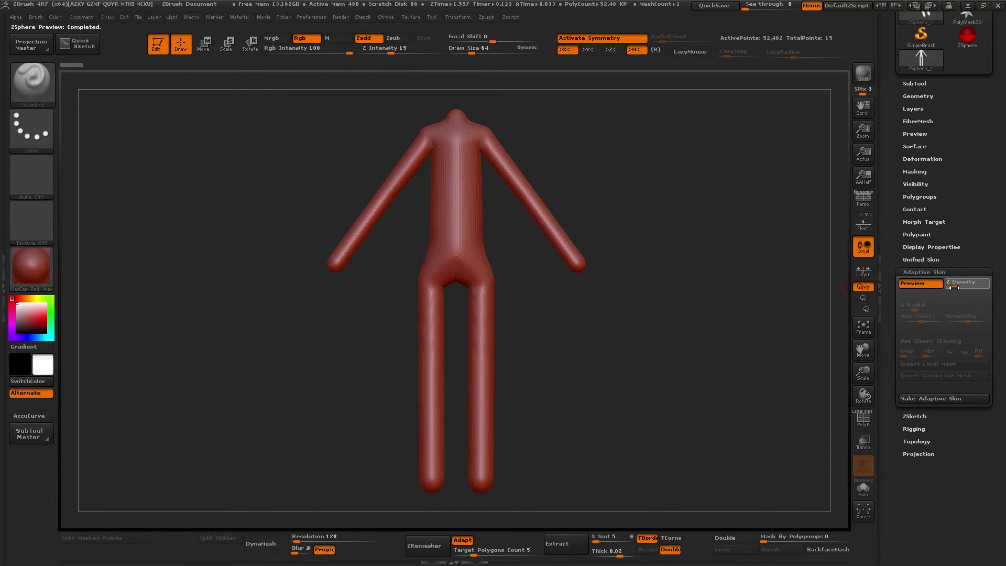
pyautogui.press('a')
pyautogui.press('a')
pyautogui.press('a')
# - Add a ZSphere on the neck, pull it up, and enlarge it to form the head
pyautogui.moveTo(643, 159)
pyautogui.keyDown('alt'); pyautogui.mouseDown()
pyautogui.moveTo(650, 211)
pyautogui.moveTo(661, 186)
pyautogui.moveTo(615, 245)
pyautogui.moveTo(488, 266)
pyautogui.moveTo(535, 207)
pyautogui.mouseUp(); pyautogui.keyUp('alt')
pyautogui.press('w')
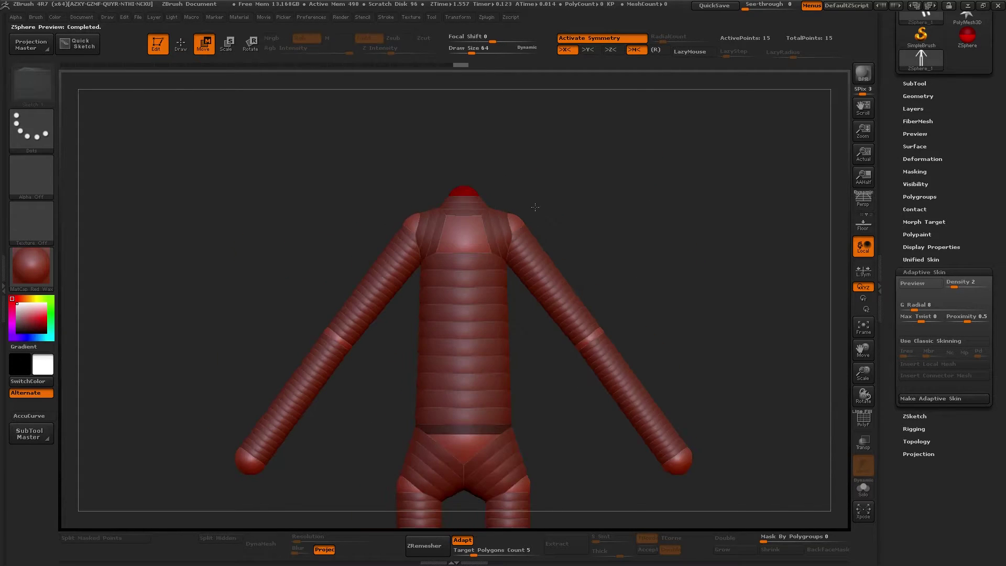
pyautogui.moveTo(525, 164)
pyautogui.keyDown('alt'); pyautogui.mouseDown()
pyautogui.moveTo(522, 218)
pyautogui.moveTo(512, 193)
pyautogui.moveTo(523, 254)
pyautogui.moveTo(539, 213)
pyautogui.mouseUp(); pyautogui.keyUp('alt')
pyautogui.press('q')
pyautogui.click(462, 203)
pyautogui.press('w')
pyautogui.press('e')
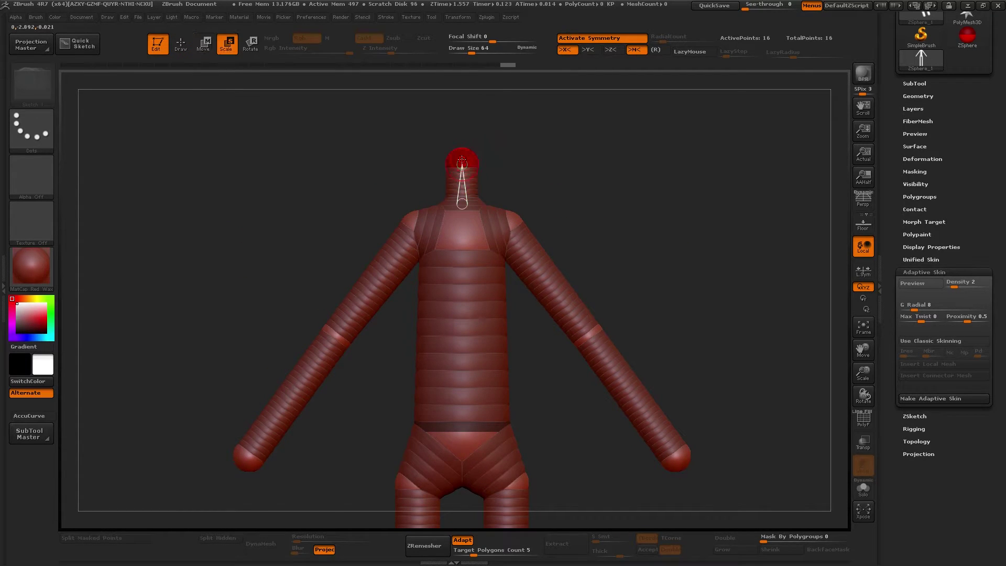
pyautogui.moveTo(463, 164); pyautogui.dragTo(478, 207)
# - Try adding ZSpheres on the front of the head, and undo the additions
pyautogui.moveTo(733, 267)
pyautogui.mouseDown()
pyautogui.moveTo(644, 271)
pyautogui.moveTo(602, 242)
pyautogui.moveTo(588, 262)
pyautogui.moveTo(414, 250)
pyautogui.moveTo(431, 256)
pyautogui.mouseUp()
pyautogui.press('q')
pyautogui.click(458, 245)
pyautogui.keyDown('alt'); pyautogui.click(420, 255); pyautogui.keyUp('alt')
pyautogui.click(424, 246)
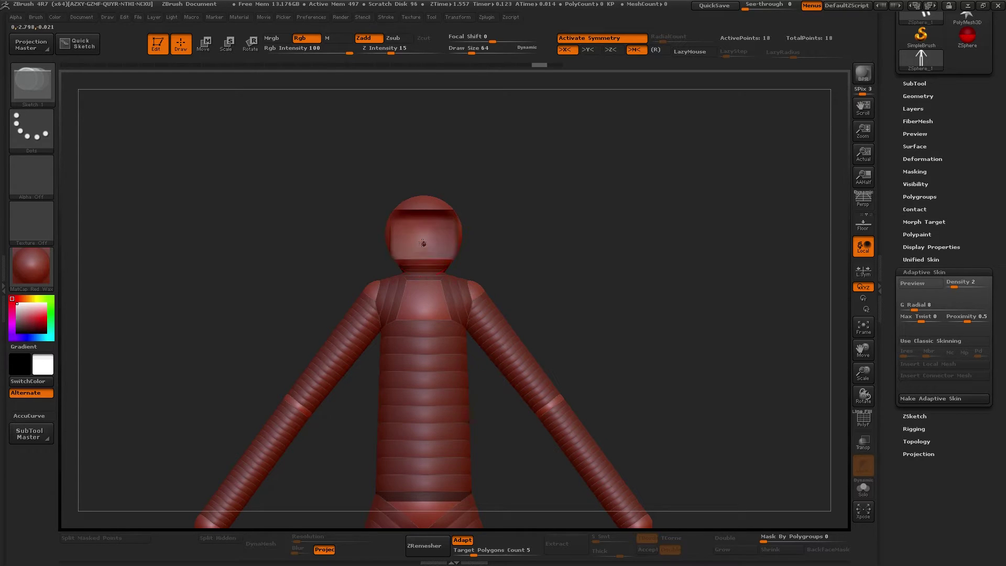
pyautogui.hotkey('ctrl', 'z')
pyautogui.hotkey('ctrl', 'z')
pyautogui.hotkey('ctrl', 'z')
# - Add a single ZSphere on the centre line at the front of the head for the jaw
pyautogui.press('e')
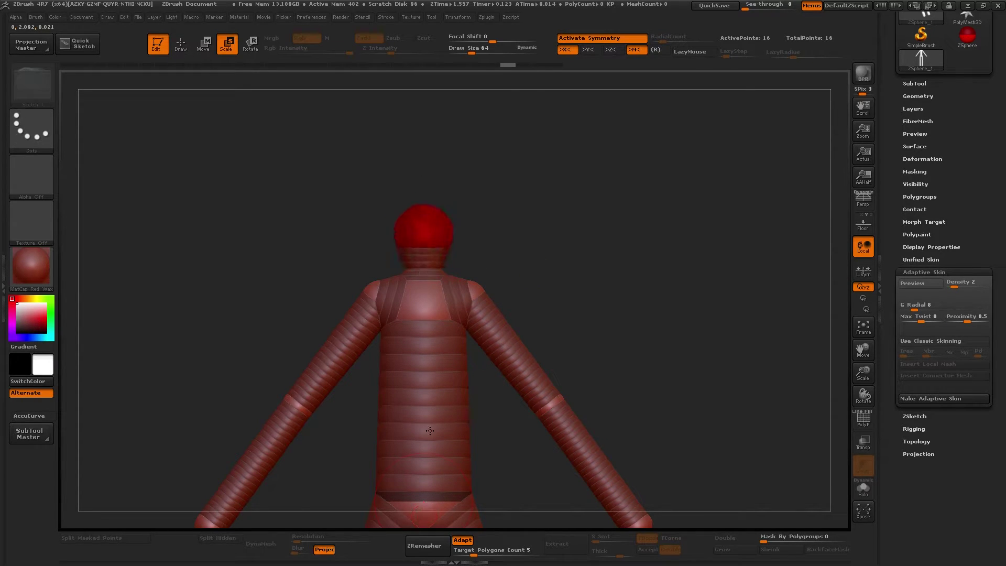
pyautogui.press('w')
pyautogui.moveTo(602, 281)
pyautogui.keyDown('shift'); pyautogui.mouseDown()
pyautogui.moveTo(547, 263)
pyautogui.moveTo(592, 263)
pyautogui.mouseUp(); pyautogui.keyUp('shift')
pyautogui.press('q')
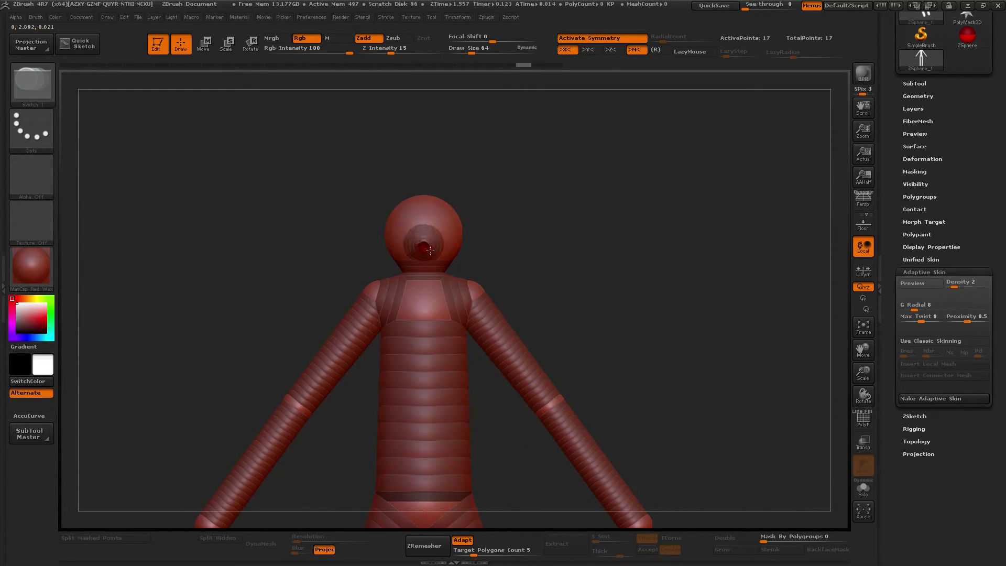
pyautogui.moveTo(429, 251); pyautogui.dragTo(434, 255)
pyautogui.moveTo(573, 275)
pyautogui.keyDown('shift'); pyautogui.mouseDown()
pyautogui.moveTo(516, 267)
pyautogui.moveTo(546, 286)
pyautogui.mouseUp(); pyautogui.keyUp('shift')
pyautogui.press('w')
pyautogui.press('e')
pyautogui.press('w')
# - Position the jaw ZSphere forward and below the head in side view, and raise the head ZSphere slightly
pyautogui.keyDown('shift'); pyautogui.moveTo(382, 181); pyautogui.dragTo(386, 242); pyautogui.keyUp('shift')
pyautogui.press('e')
pyautogui.press('w')
pyautogui.keyDown('shift'); pyautogui.moveTo(477, 270); pyautogui.dragTo(455, 281); pyautogui.keyUp('shift')
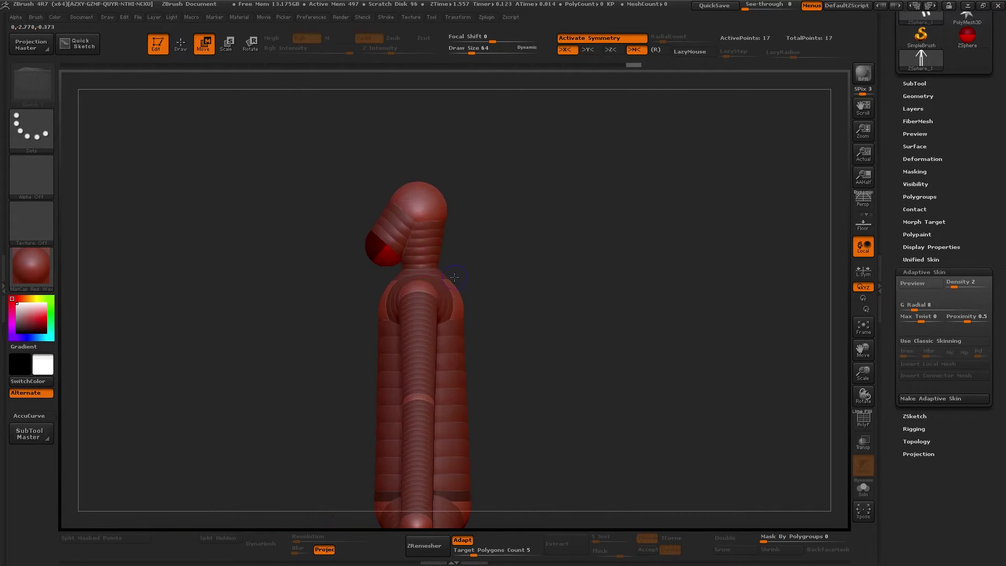
pyautogui.moveTo(380, 254); pyautogui.dragTo(377, 252)
pyautogui.moveTo(418, 209)
pyautogui.mouseDown()
pyautogui.moveTo(405, 206)
pyautogui.moveTo(411, 196)
pyautogui.mouseUp()
# - Preview the adaptive skin from the side to check the shape of the head and jaw
pyautogui.moveTo(262, 301); pyautogui.dragTo(357, 304)
pyautogui.keyDown('alt'); pyautogui.moveTo(531, 346); pyautogui.dragTo(561, 297); pyautogui.keyUp('alt')
pyautogui.press('a')
pyautogui.moveTo(617, 332); pyautogui.dragTo(604, 317)
pyautogui.press('a')
pyautogui.press('a')
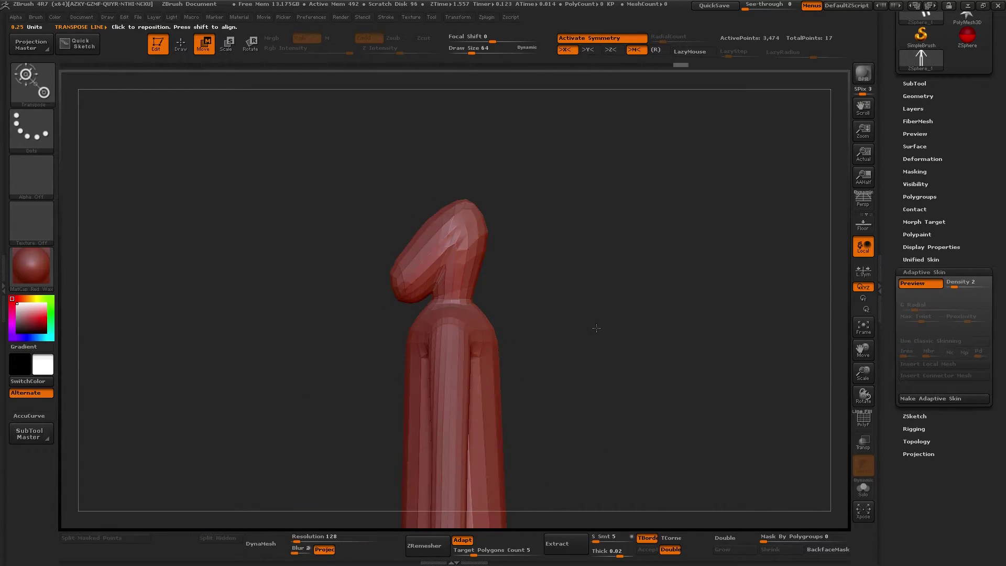
pyautogui.press('a')
# - Enlarge the head ZSphere slightly and check the adaptive skin preview from the front
pyautogui.press('e')
pyautogui.keyDown('shift'); pyautogui.moveTo(328, 320); pyautogui.dragTo(634, 353); pyautogui.keyUp('shift')
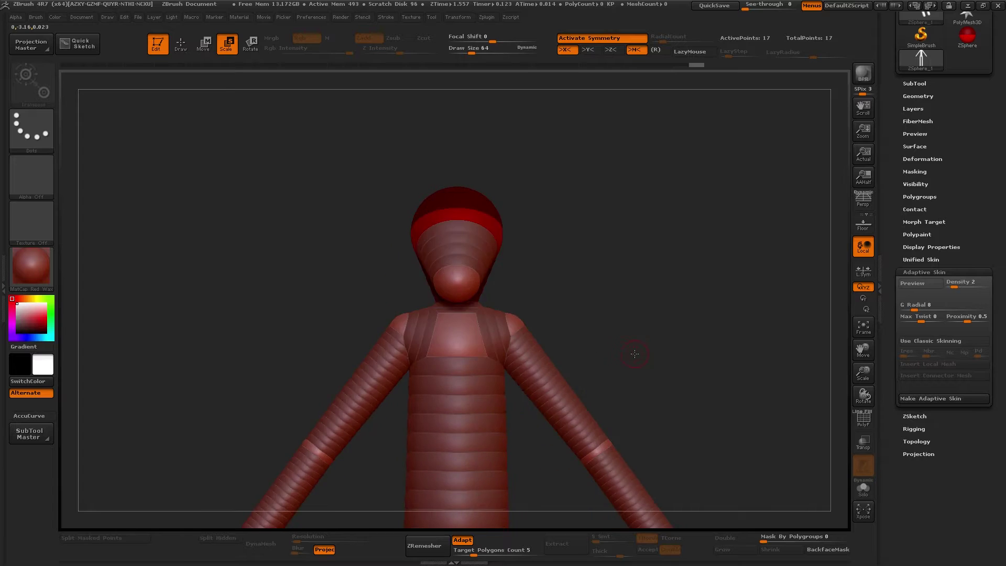
pyautogui.press('a')
pyautogui.press('q')
pyautogui.moveTo(658, 321)
pyautogui.keyDown('alt'); pyautogui.mouseDown()
pyautogui.moveTo(638, 262)
pyautogui.moveTo(589, 233)
pyautogui.moveTo(682, 249)
pyautogui.moveTo(684, 262)
pyautogui.mouseUp(); pyautogui.keyUp('alt')
pyautogui.press('a')
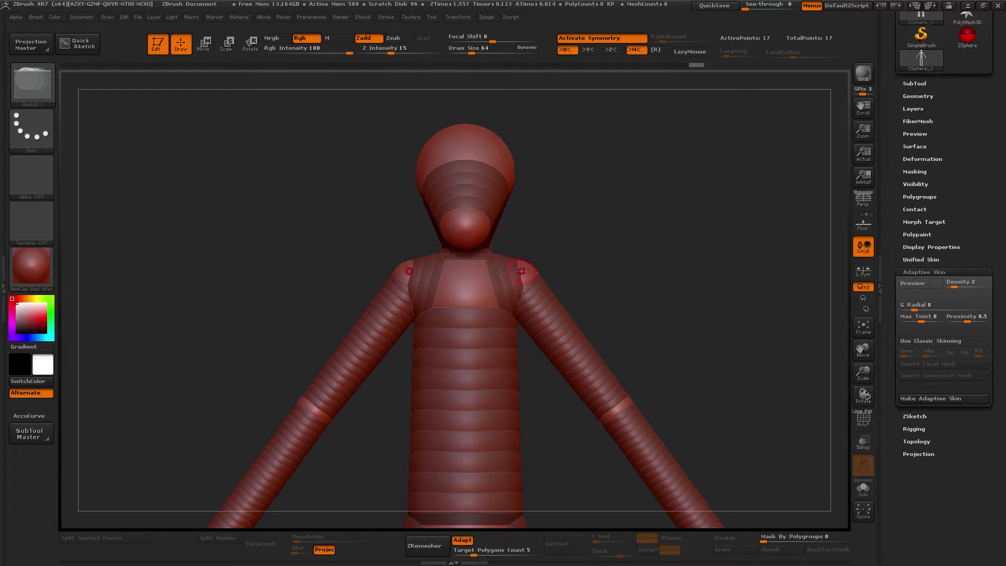
# - Move the shoulder ZSpheres outward to broaden the shoulders, and adjust the elbows and wrists to follow
pyautogui.press('w')
pyautogui.moveTo(521, 271); pyautogui.dragTo(540, 266)
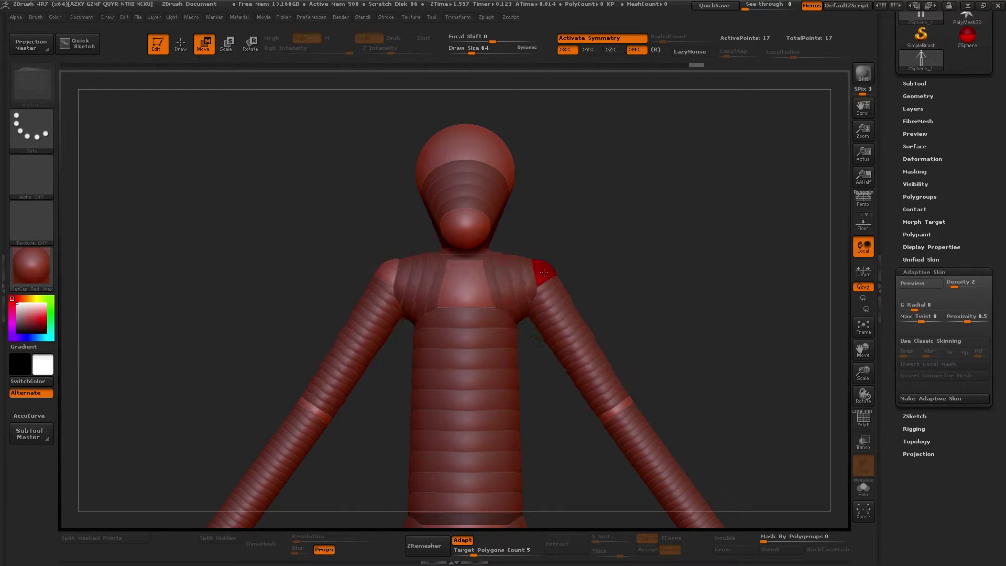
pyautogui.keyDown('alt'); pyautogui.moveTo(702, 345); pyautogui.dragTo(686, 247); pyautogui.keyUp('alt')
pyautogui.moveTo(600, 311)
pyautogui.mouseDown()
pyautogui.moveTo(607, 300)
pyautogui.moveTo(598, 304)
pyautogui.mouseUp()
pyautogui.keyDown('alt'); pyautogui.moveTo(704, 330); pyautogui.dragTo(675, 239); pyautogui.keyUp('alt')
pyautogui.moveTo(682, 370); pyautogui.dragTo(667, 371)
# - Scale down the wrist and elbow ZSpheres so the arms taper toward the hands
pyautogui.keyDown('alt'); pyautogui.moveTo(604, 463); pyautogui.dragTo(589, 309); pyautogui.keyUp('alt')
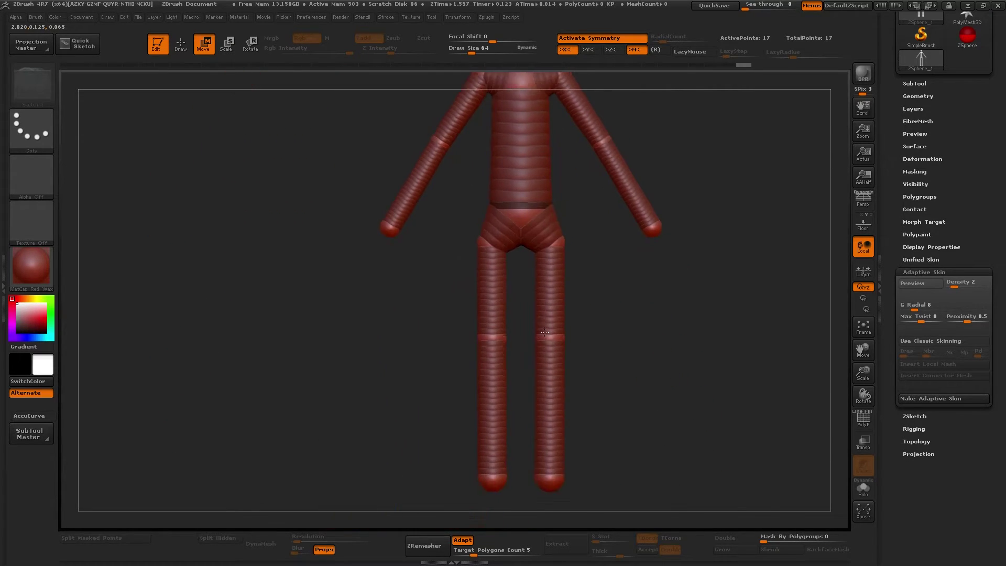
pyautogui.keyDown('alt'); pyautogui.moveTo(627, 393); pyautogui.dragTo(590, 323); pyautogui.keyUp('alt')
pyautogui.keyDown('alt'); pyautogui.moveTo(587, 217); pyautogui.dragTo(587, 374); pyautogui.keyUp('alt')
pyautogui.press('e')
pyautogui.moveTo(623, 304); pyautogui.dragTo(566, 191)
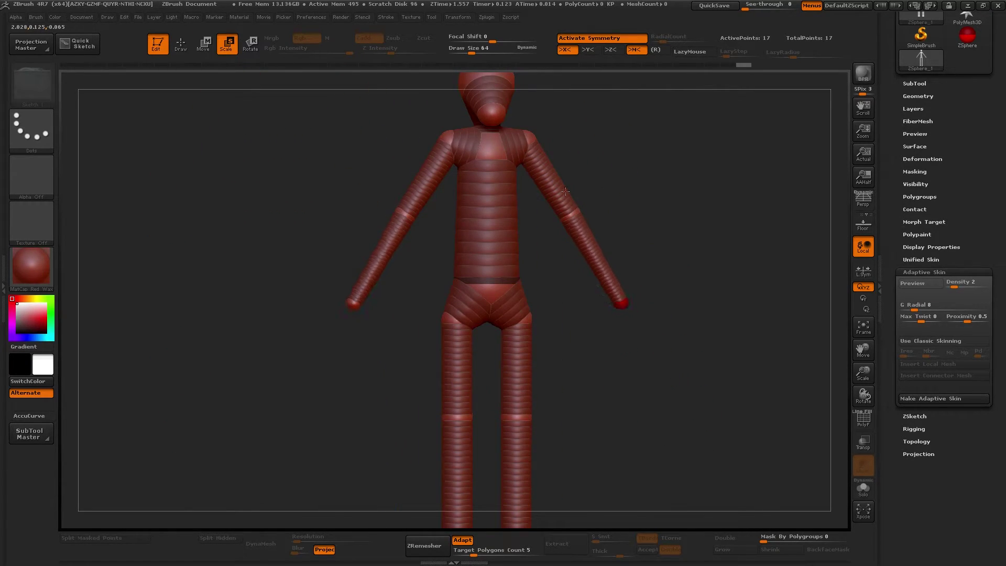
pyautogui.keyDown('alt'); pyautogui.moveTo(630, 167); pyautogui.dragTo(637, 325); pyautogui.keyUp('alt')
pyautogui.moveTo(549, 218); pyautogui.dragTo(532, 181)
# - Insert a ZSphere in the lower torso above the pelvis and narrow it slightly as the waist
pyautogui.keyDown('alt'); pyautogui.moveTo(670, 200); pyautogui.dragTo(670, 275); pyautogui.keyUp('alt')
pyautogui.keyDown('alt'); pyautogui.moveTo(524, 455); pyautogui.dragTo(540, 370); pyautogui.keyUp('alt')
pyautogui.keyDown('alt'); pyautogui.moveTo(482, 304); pyautogui.dragTo(483, 329); pyautogui.keyUp('alt')
pyautogui.press('q')
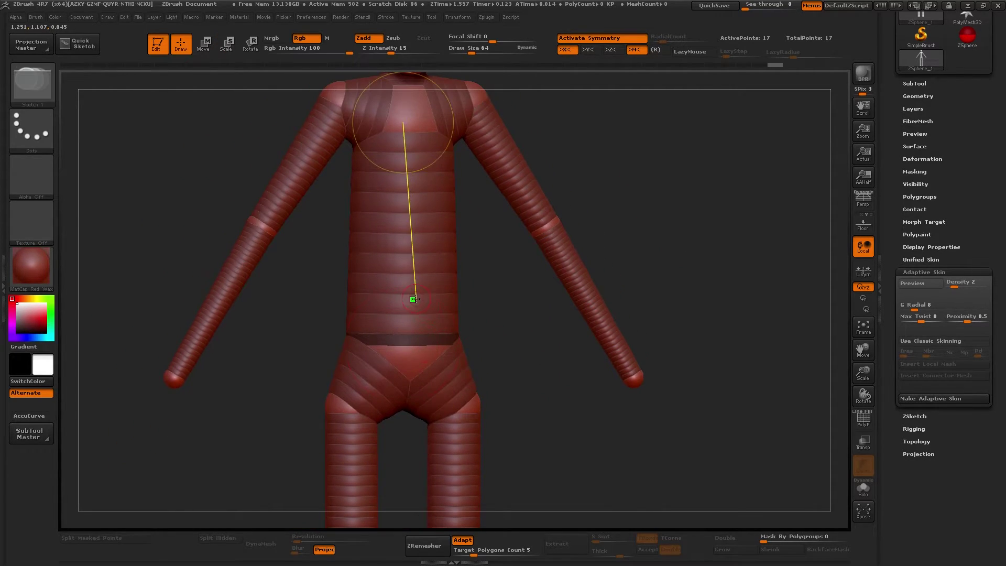
pyautogui.click(415, 289)
pyautogui.moveTo(415, 290); pyautogui.dragTo(418, 289)
pyautogui.press('w')
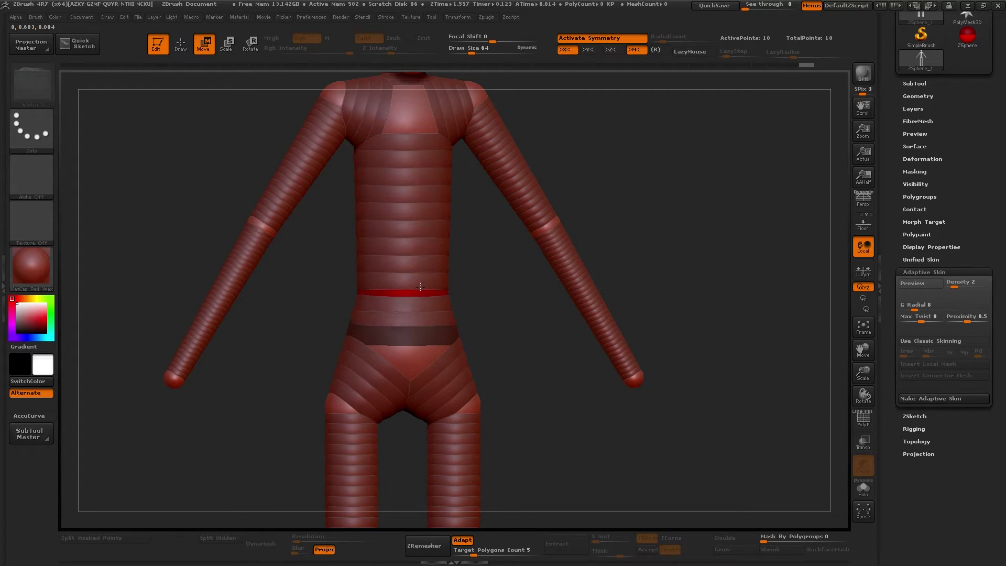
# - Enlarge the pelvis ZSphere slightly
pyautogui.keyDown('alt'); pyautogui.moveTo(508, 359); pyautogui.dragTo(500, 273); pyautogui.keyUp('alt')
pyautogui.press('e')
pyautogui.moveTo(409, 331); pyautogui.dragTo(414, 342)
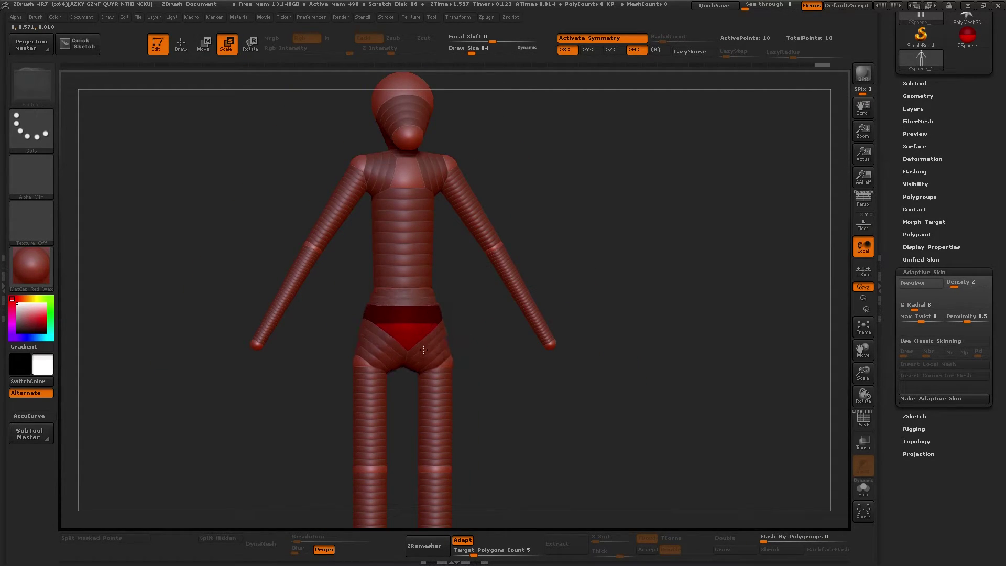
# - Move the hips slightly outward and reposition the knee and ankle ZSpheres to shape the legs' stance
pyautogui.keyDown('shift'); pyautogui.moveTo(519, 362); pyautogui.dragTo(507, 341); pyautogui.keyUp('shift')
pyautogui.press('w')
pyautogui.moveTo(435, 417); pyautogui.dragTo(443, 418)
pyautogui.keyDown('alt'); pyautogui.moveTo(467, 472); pyautogui.dragTo(445, 314); pyautogui.keyUp('alt')
pyautogui.moveTo(415, 421); pyautogui.dragTo(390, 348)
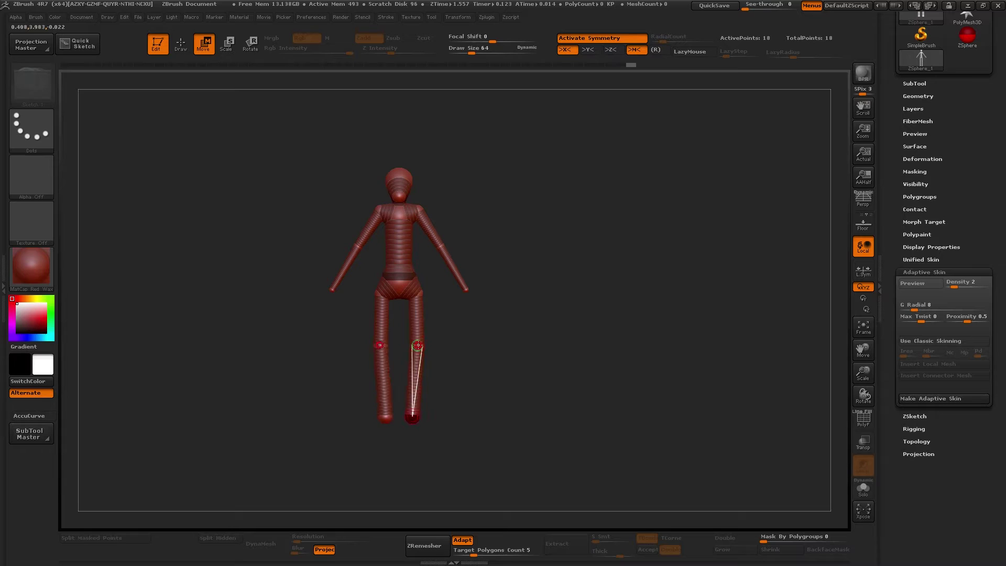
pyautogui.keyDown('alt'); pyautogui.moveTo(467, 392); pyautogui.dragTo(464, 438); pyautogui.keyUp('alt')
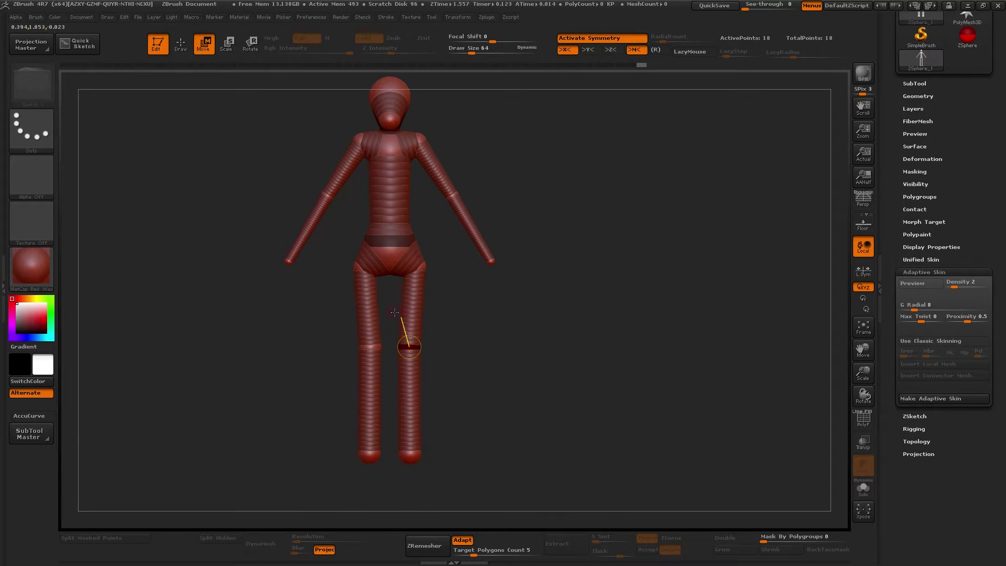
pyautogui.moveTo(411, 374); pyautogui.dragTo(417, 378)
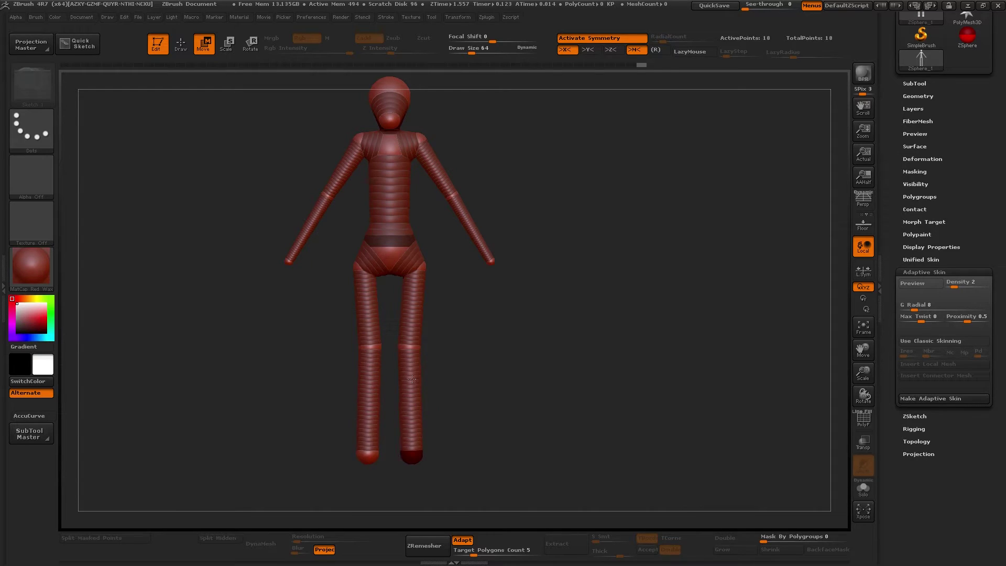
pyautogui.moveTo(412, 316); pyautogui.dragTo(412, 313)
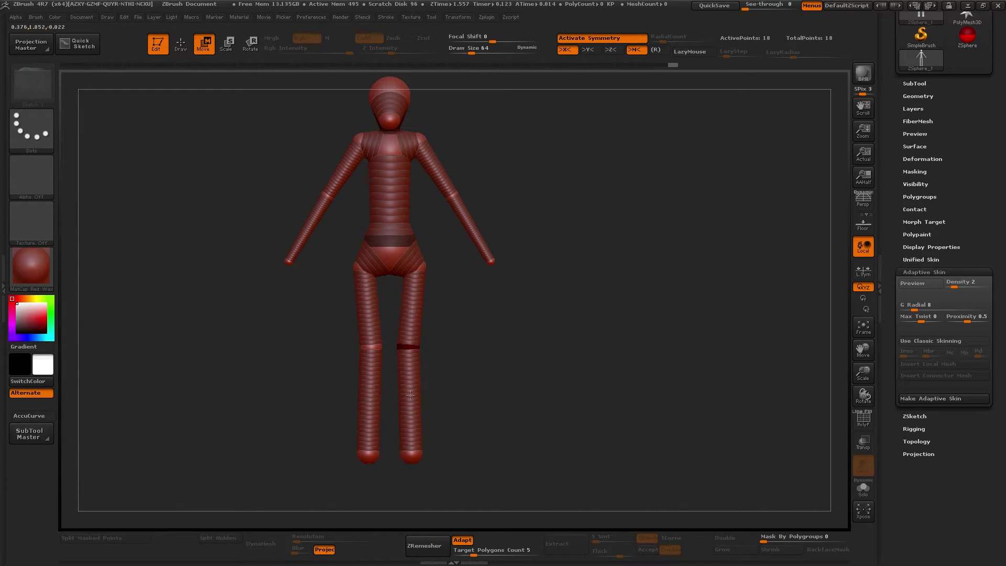
# - Enlarge the hip ZSpheres to thicken the upper thighs, checking the shape in the adaptive skin preview
pyautogui.moveTo(478, 375); pyautogui.dragTo(523, 416)
pyautogui.press('e')
pyautogui.moveTo(450, 282)
pyautogui.mouseDown()
pyautogui.moveTo(471, 248)
pyautogui.moveTo(438, 290)
pyautogui.mouseUp()
pyautogui.press('w')
pyautogui.press('a')
pyautogui.keyDown('alt'); pyautogui.moveTo(522, 351); pyautogui.dragTo(464, 346); pyautogui.keyUp('alt')
pyautogui.press('a')
pyautogui.moveTo(439, 287); pyautogui.dragTo(445, 282)
# - Raise the shoulder ZSpheres slightly and nudge the chest ZSphere
pyautogui.press('a')
pyautogui.press('a')
pyautogui.keyDown('alt'); pyautogui.moveTo(485, 339); pyautogui.dragTo(506, 411); pyautogui.keyUp('alt')
pyautogui.press('e')
pyautogui.press('w')
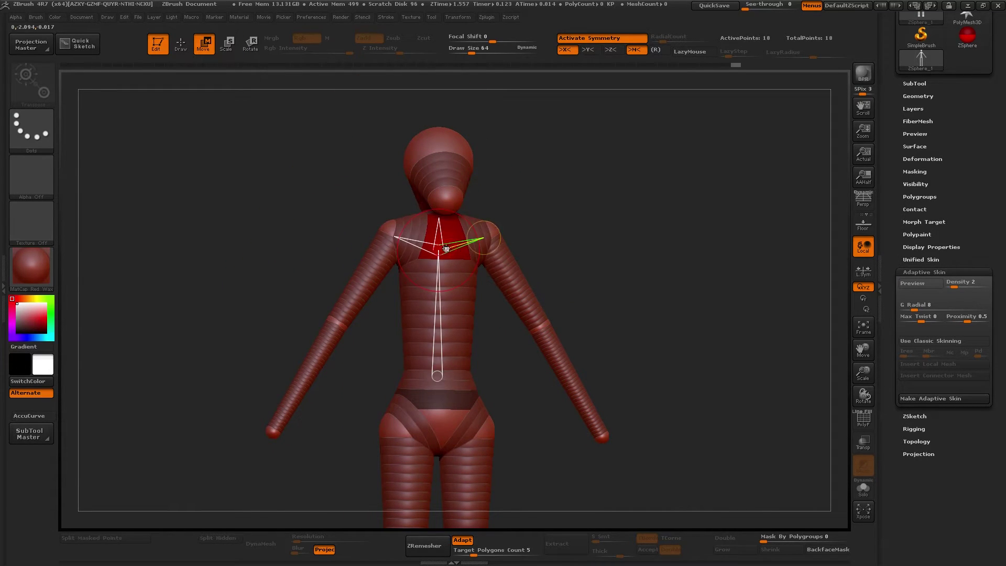
pyautogui.moveTo(487, 238); pyautogui.dragTo(488, 229)
pyautogui.moveTo(449, 263)
pyautogui.mouseDown()
pyautogui.moveTo(449, 272)
pyautogui.moveTo(449, 256)
pyautogui.mouseUp()
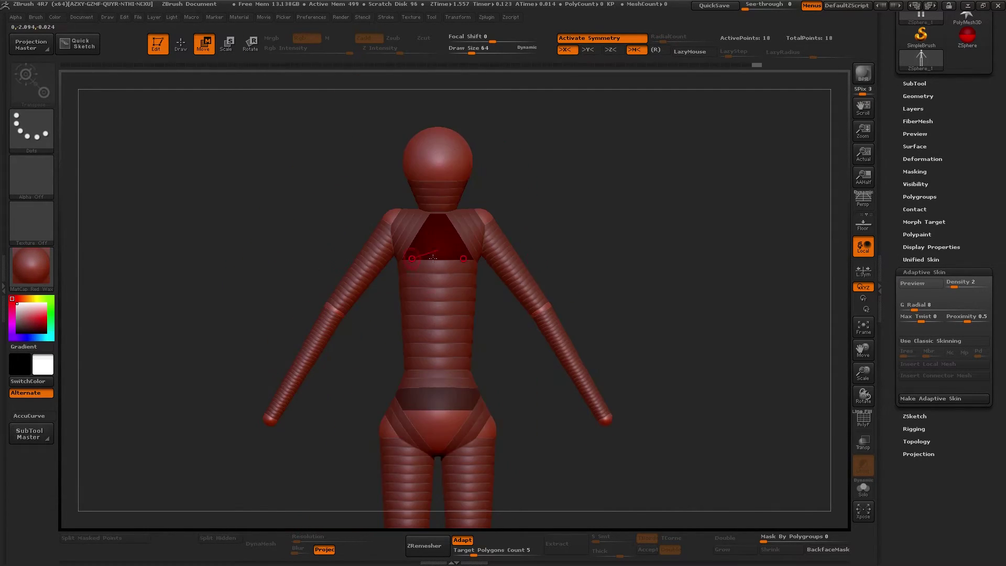
# - Scale down the head and jaw ZSpheres and shift the head slightly forward and down
pyautogui.press('a')
pyautogui.moveTo(635, 283); pyautogui.dragTo(539, 276)
pyautogui.press('a')
pyautogui.press('e')
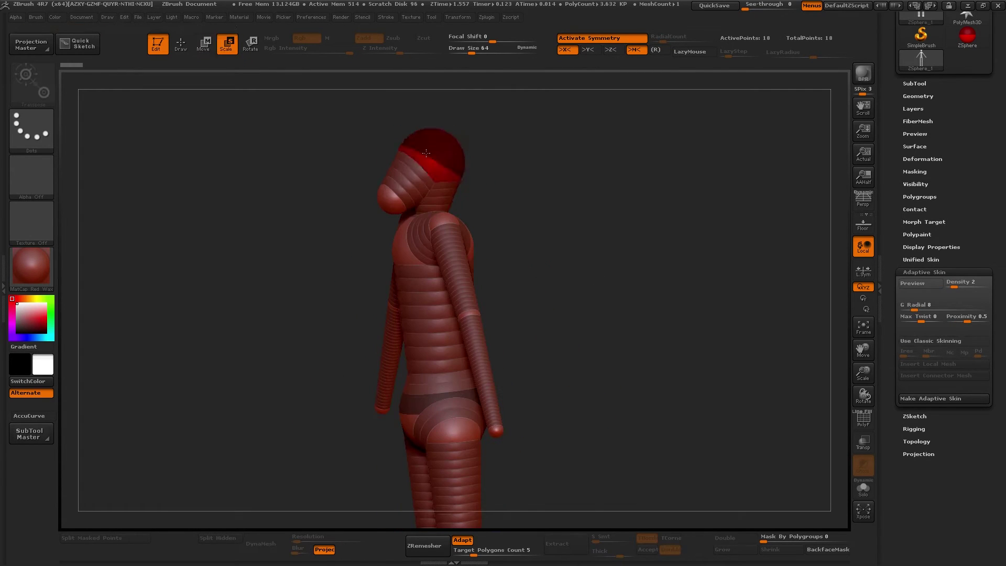
pyautogui.moveTo(426, 153); pyautogui.dragTo(421, 145)
pyautogui.moveTo(392, 197); pyautogui.dragTo(389, 193)
pyautogui.press('w')
pyautogui.moveTo(448, 147); pyautogui.dragTo(438, 152)
# - Move the shoulder ZSpheres slightly inward and down, and check the figure in the adaptive skin preview
pyautogui.keyDown('shift'); pyautogui.moveTo(519, 219); pyautogui.dragTo(547, 226); pyautogui.keyUp('shift')
pyautogui.moveTo(479, 224); pyautogui.dragTo(473, 238)
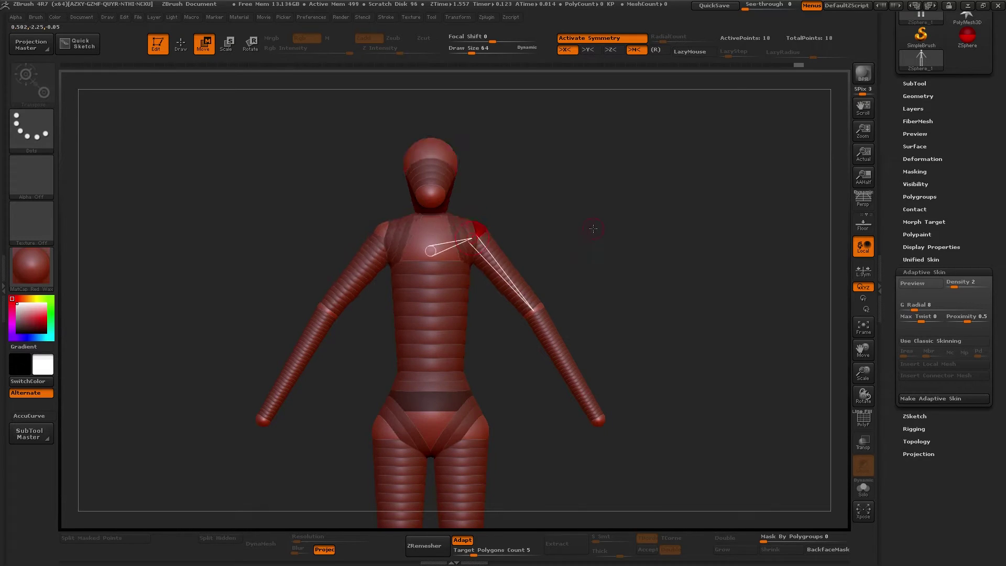
pyautogui.press('a')
pyautogui.moveTo(594, 229); pyautogui.dragTo(541, 259)
pyautogui.press('a')
pyautogui.keyDown('alt'); pyautogui.moveTo(541, 259); pyautogui.dragTo(540, 329); pyautogui.keyUp('alt')
pyautogui.keyDown('alt'); pyautogui.moveTo(608, 158); pyautogui.dragTo(627, 194); pyautogui.keyUp('alt')
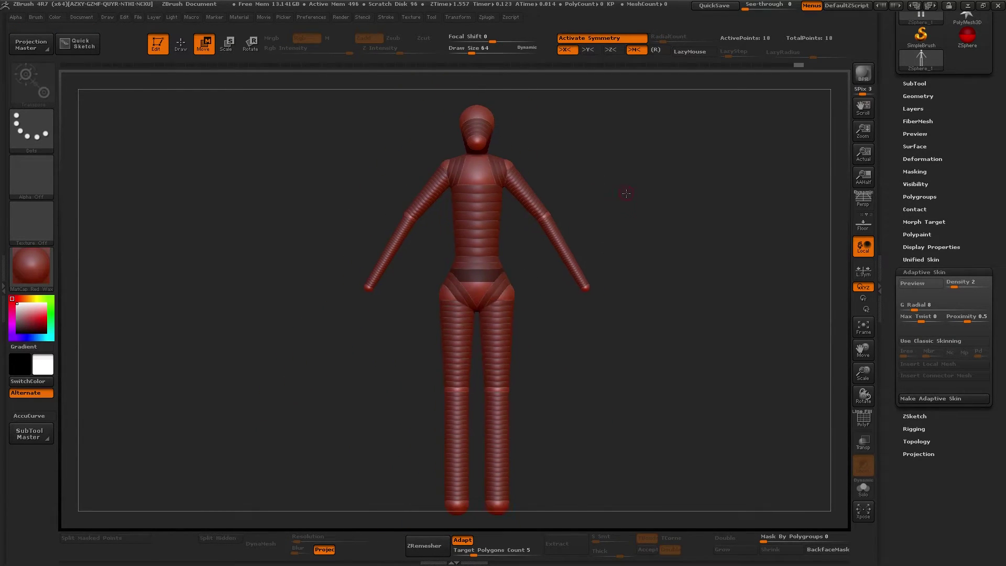
# - Lower the elbow ZSpheres slightly and bring the wrists inward so the arms hang closer to the body
pyautogui.keyDown('alt'); pyautogui.moveTo(566, 348); pyautogui.dragTo(557, 236); pyautogui.keyUp('alt')
pyautogui.press('q')
pyautogui.press('w')
pyautogui.moveTo(532, 200); pyautogui.dragTo(535, 209)
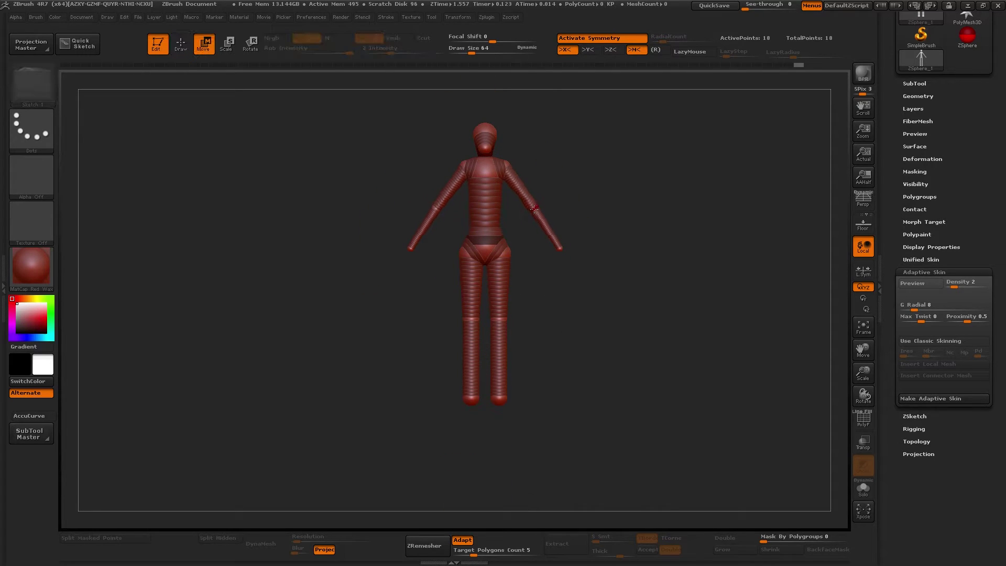
pyautogui.moveTo(560, 249); pyautogui.dragTo(528, 215)
pyautogui.keyDown('alt'); pyautogui.moveTo(599, 245); pyautogui.dragTo(608, 220); pyautogui.keyUp('alt')
pyautogui.press('e')
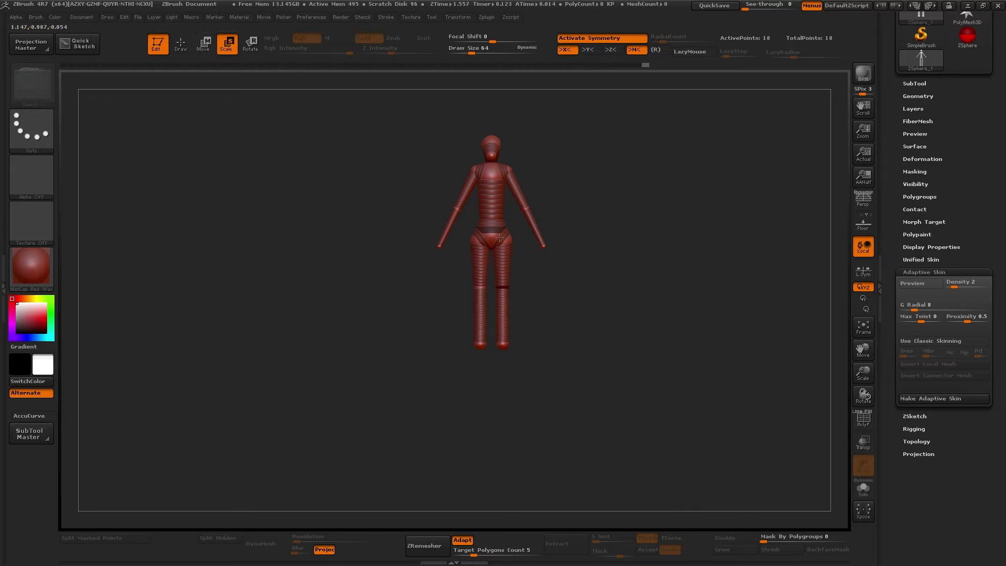
# - Raise the knee ZSpheres slightly and check the legs in the adaptive skin preview
pyautogui.press('w')
pyautogui.moveTo(502, 288); pyautogui.dragTo(502, 282)
pyautogui.press('a')
pyautogui.moveTo(647, 307)
pyautogui.mouseDown()
pyautogui.moveTo(589, 311)
pyautogui.moveTo(590, 302)
pyautogui.moveTo(640, 304)
pyautogui.mouseUp()
pyautogui.press('a')
# - Move the wrist ZSpheres slightly inward
pyautogui.keyDown('alt'); pyautogui.moveTo(592, 304); pyautogui.dragTo(555, 272); pyautogui.keyUp('alt')
pyautogui.press('e')
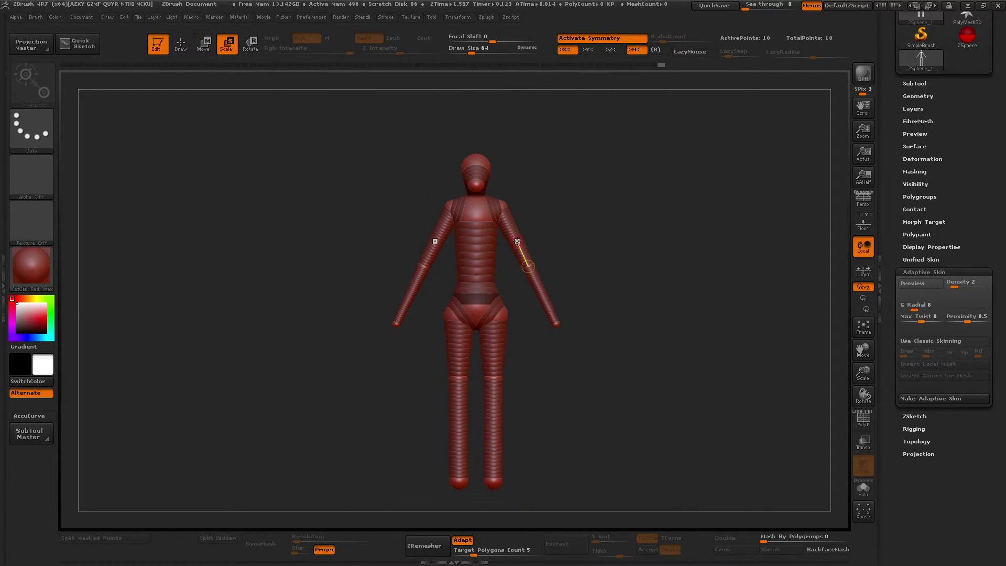
pyautogui.press('w')
pyautogui.moveTo(557, 323)
pyautogui.mouseDown()
pyautogui.moveTo(628, 223)
pyautogui.moveTo(607, 281)
pyautogui.moveTo(553, 324)
pyautogui.mouseUp()
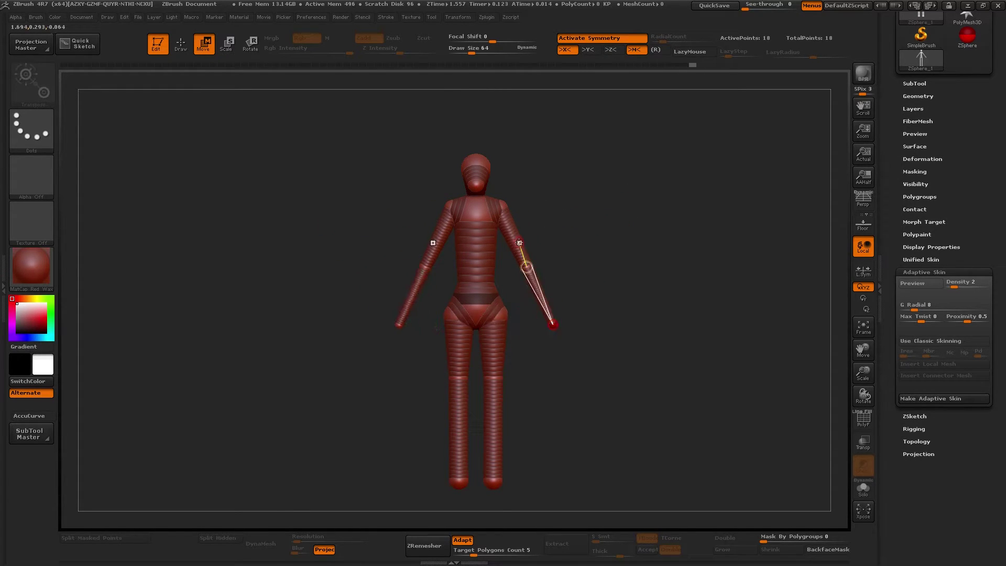
# - Swing both arms outward from the torso, then check the figure from the side and in the adaptive skin preview
pyautogui.moveTo(520, 243); pyautogui.dragTo(562, 281)
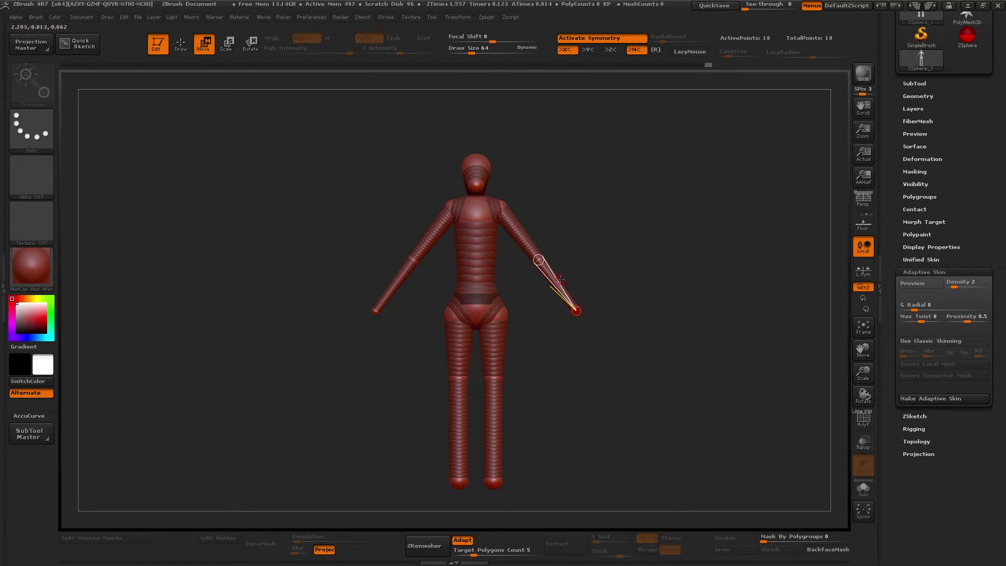
pyautogui.moveTo(572, 163); pyautogui.dragTo(592, 199)
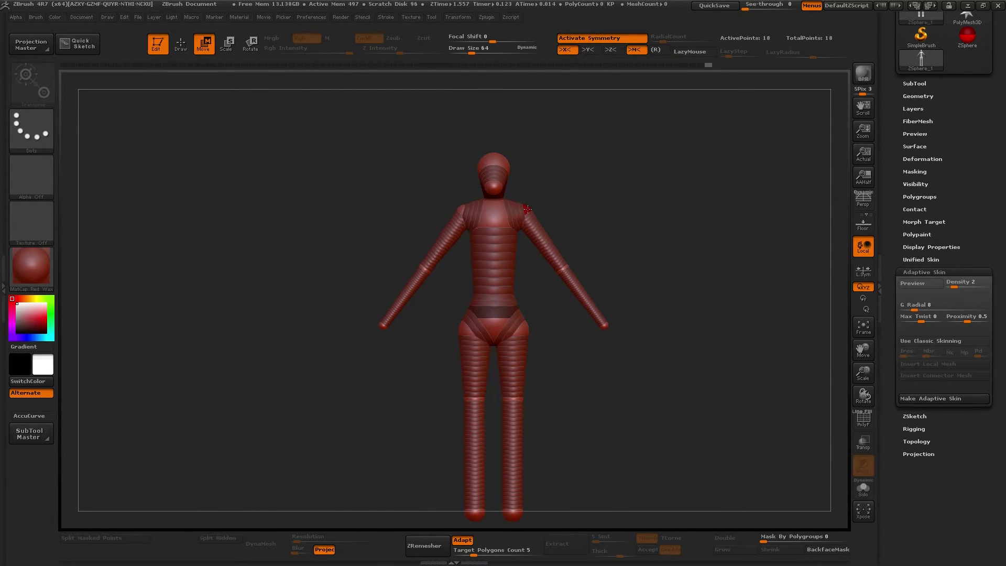
pyautogui.keyDown('shift'); pyautogui.moveTo(555, 261); pyautogui.dragTo(579, 210); pyautogui.keyUp('shift')
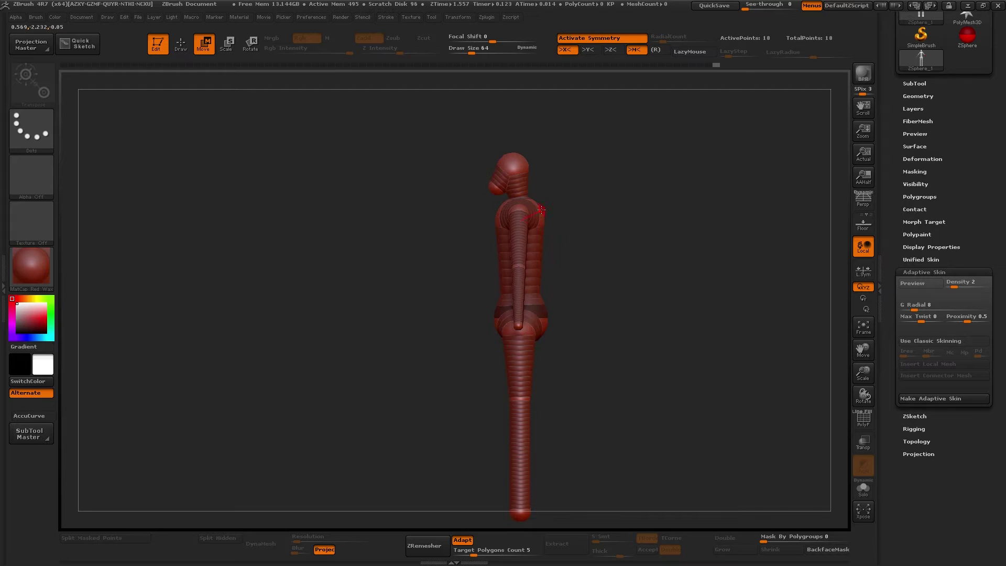
pyautogui.press('e')
pyautogui.keyDown('shift'); pyautogui.moveTo(622, 278); pyautogui.dragTo(655, 231); pyautogui.keyUp('shift')
pyautogui.moveTo(655, 231)
pyautogui.keyDown('alt'); pyautogui.mouseDown()
pyautogui.moveTo(690, 194)
pyautogui.moveTo(663, 220)
pyautogui.mouseUp(); pyautogui.keyUp('alt')
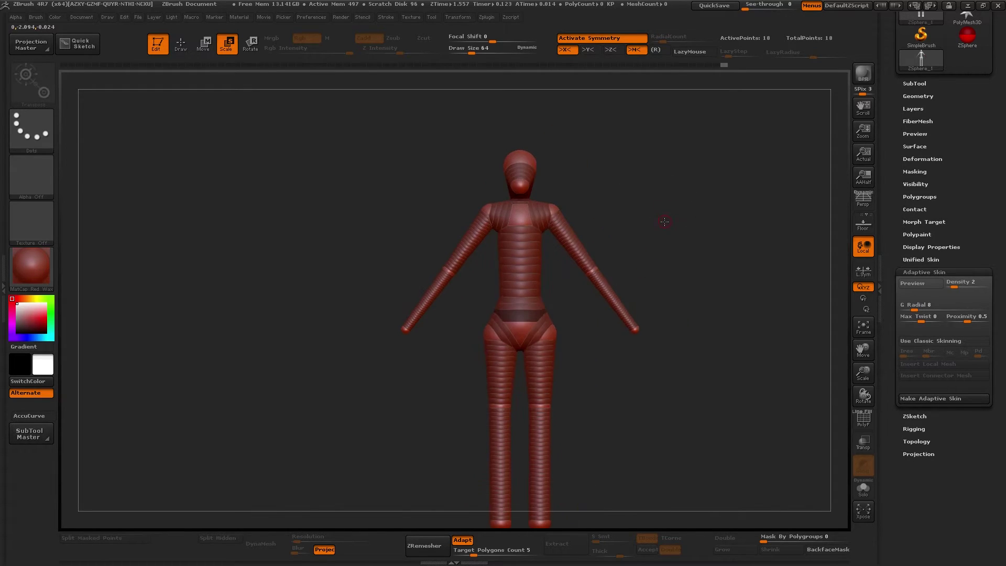
pyautogui.press('a')
pyautogui.press('a')
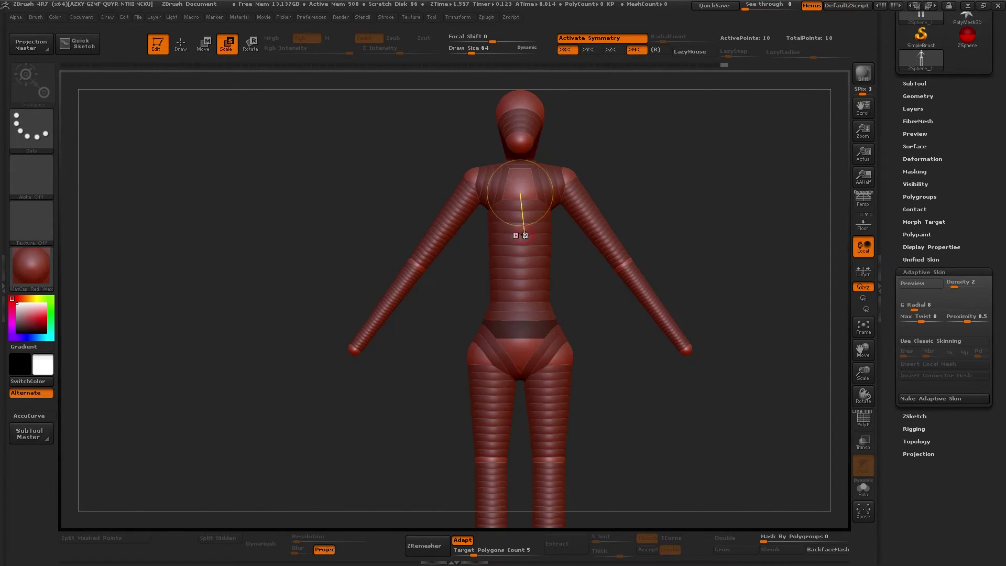
# - Insert a ZSphere in the torso at mid-chest height and adjust it to form the rib cage
pyautogui.moveTo(525, 231); pyautogui.dragTo(594, 244)
pyautogui.press('w')
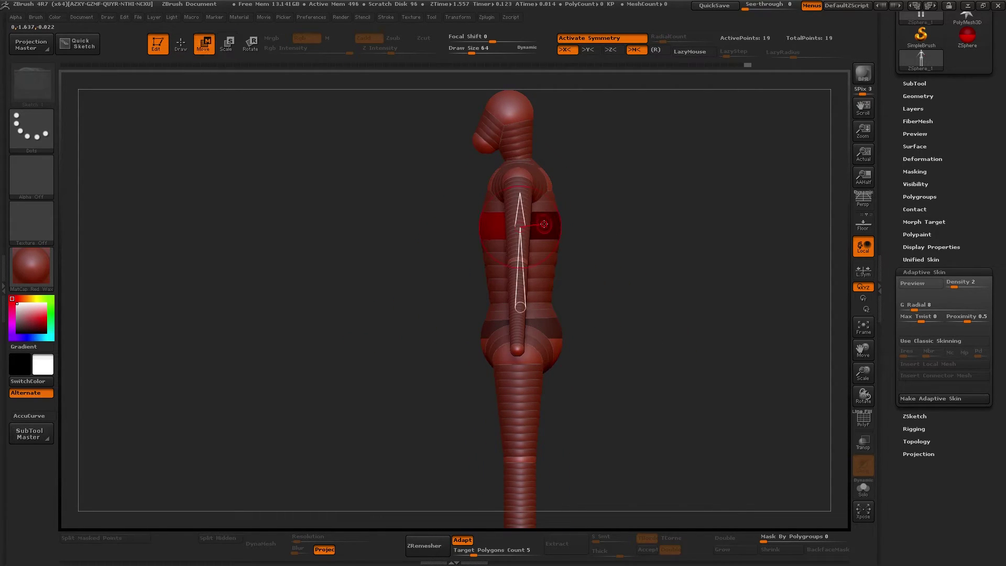
pyautogui.moveTo(603, 236)
pyautogui.keyDown('shift'); pyautogui.mouseDown()
pyautogui.moveTo(690, 247)
pyautogui.moveTo(658, 221)
pyautogui.moveTo(657, 277)
pyautogui.moveTo(633, 317)
pyautogui.moveTo(600, 299)
pyautogui.moveTo(570, 301)
pyautogui.moveTo(531, 228)
pyautogui.mouseUp(); pyautogui.keyUp('shift')
# - Add symmetrical hand ZSpheres at the ends of the arms and position them just below the wrists
pyautogui.press('q')
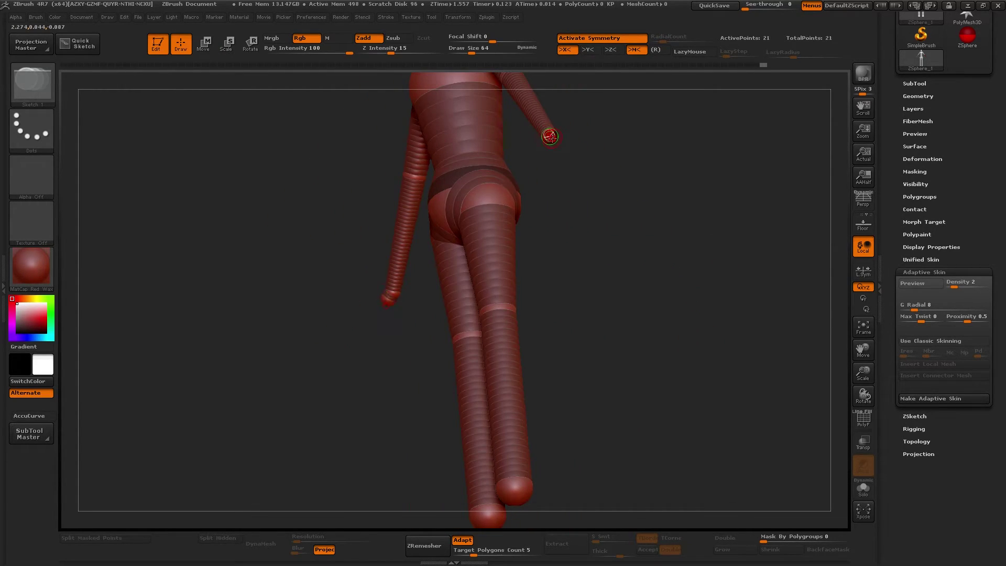
pyautogui.press('w')
pyautogui.moveTo(553, 139); pyautogui.dragTo(555, 142)
pyautogui.keyDown('shift'); pyautogui.moveTo(627, 243); pyautogui.dragTo(615, 259); pyautogui.keyUp('shift')
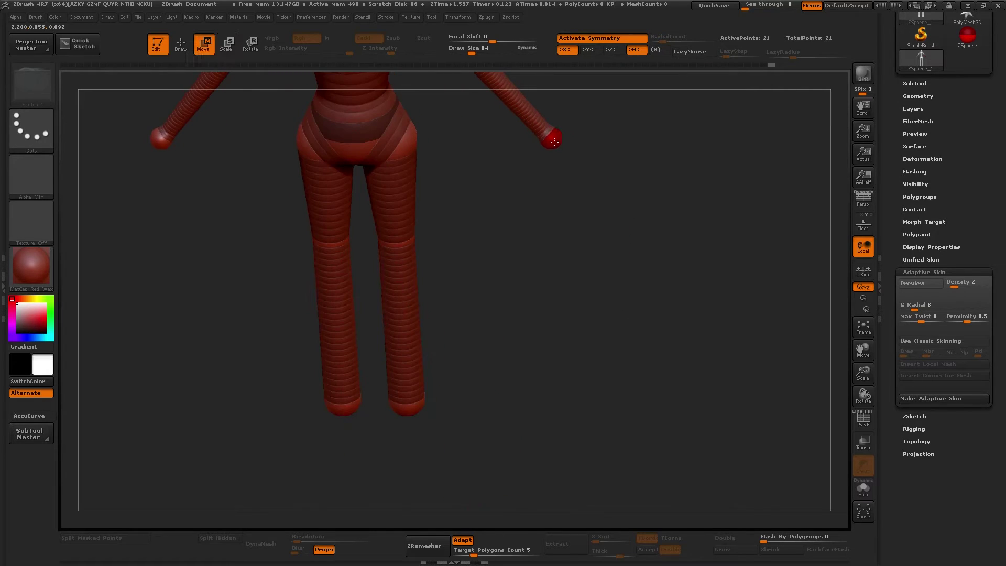
pyautogui.moveTo(554, 142); pyautogui.dragTo(556, 143)
pyautogui.keyDown('shift'); pyautogui.moveTo(590, 170); pyautogui.dragTo(560, 136); pyautogui.keyUp('shift')
pyautogui.moveTo(567, 209); pyautogui.dragTo(542, 215)
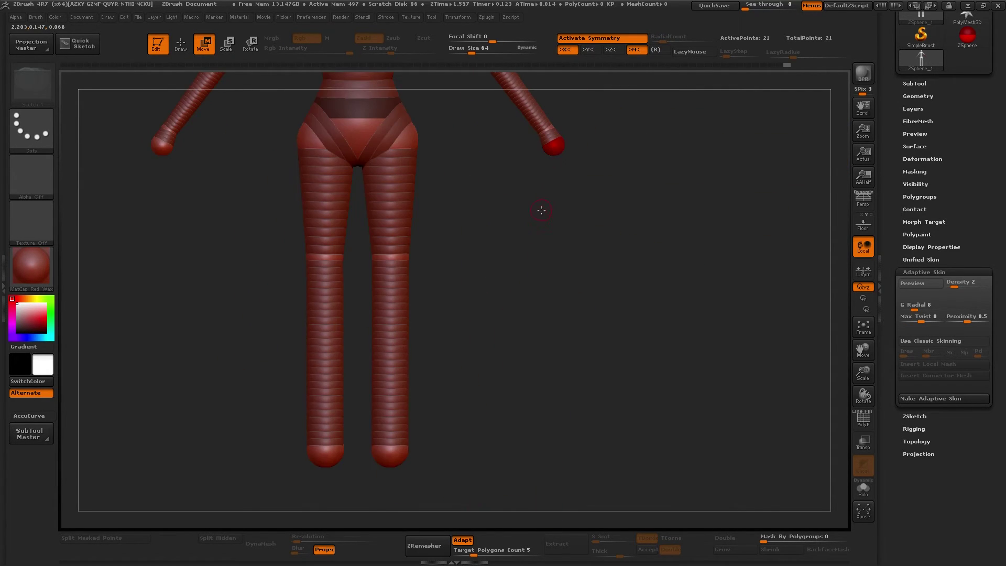
pyautogui.moveTo(557, 150); pyautogui.dragTo(557, 149)
# - Draw a small ZSphere on the hand as a finger base and check it in the adaptive skin preview
pyautogui.moveTo(622, 197)
pyautogui.keyDown('shift'); pyautogui.mouseDown()
pyautogui.moveTo(593, 207)
pyautogui.moveTo(678, 330)
pyautogui.moveTo(718, 323)
pyautogui.mouseUp(); pyautogui.keyUp('shift')
pyautogui.press('q')
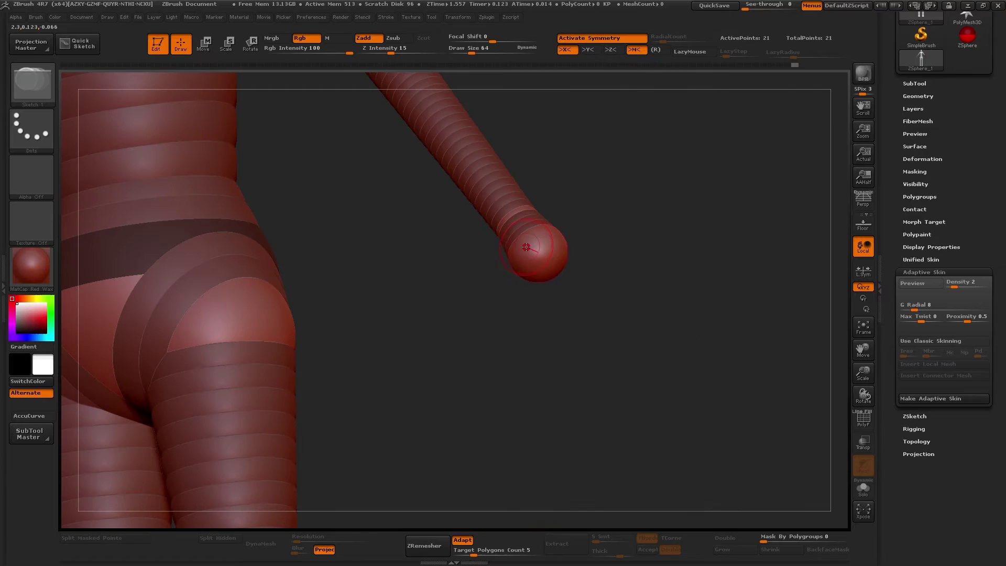
pyautogui.press('w')
pyautogui.moveTo(557, 311)
pyautogui.mouseDown()
pyautogui.moveTo(510, 352)
pyautogui.moveTo(501, 348)
pyautogui.mouseUp()
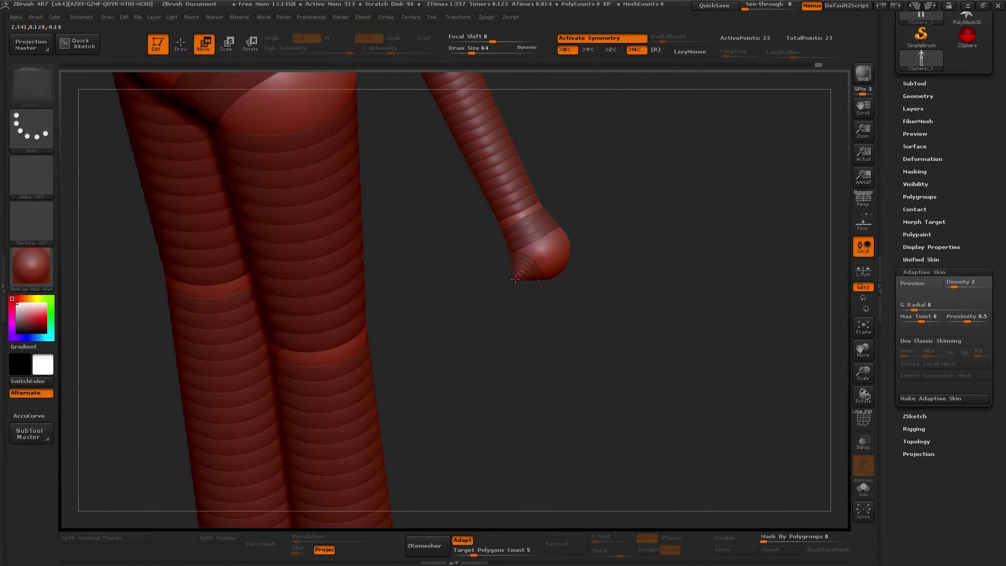
pyautogui.press('a')
pyautogui.press('a')
pyautogui.press('q')
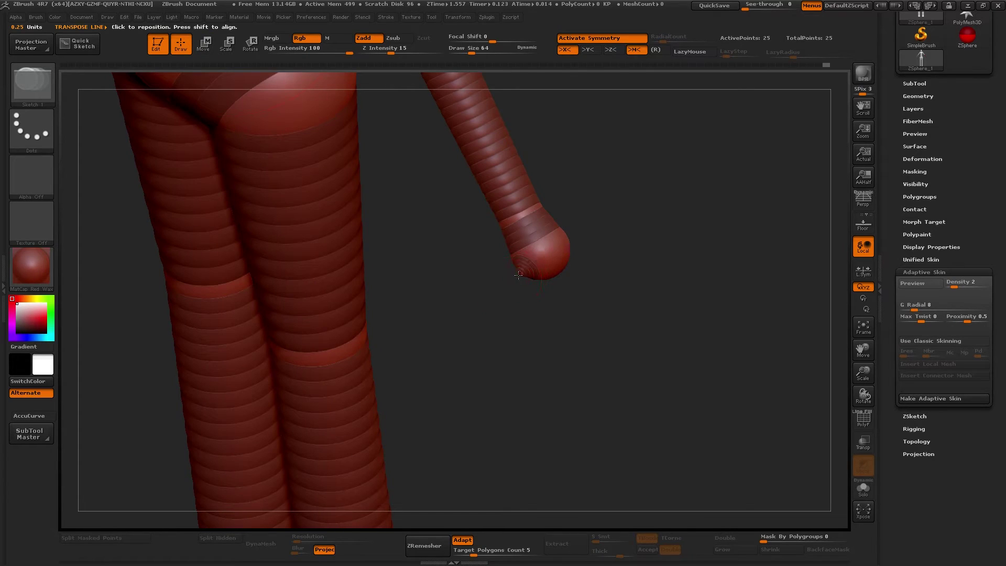
pyautogui.moveTo(518, 275); pyautogui.dragTo(518, 280)
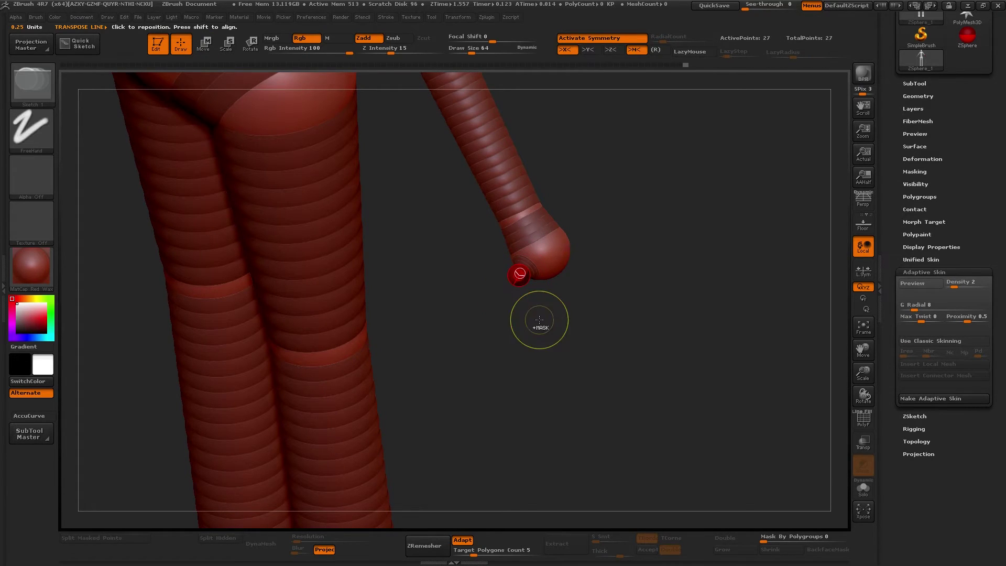
pyautogui.hotkey('ctrl', 'z')
pyautogui.hotkey('ctrl', 'z')
# - Pull a small ZSphere out of the hand to form a finger segment, and set the draw size to 8
pyautogui.moveTo(543, 317); pyautogui.dragTo(516, 309)
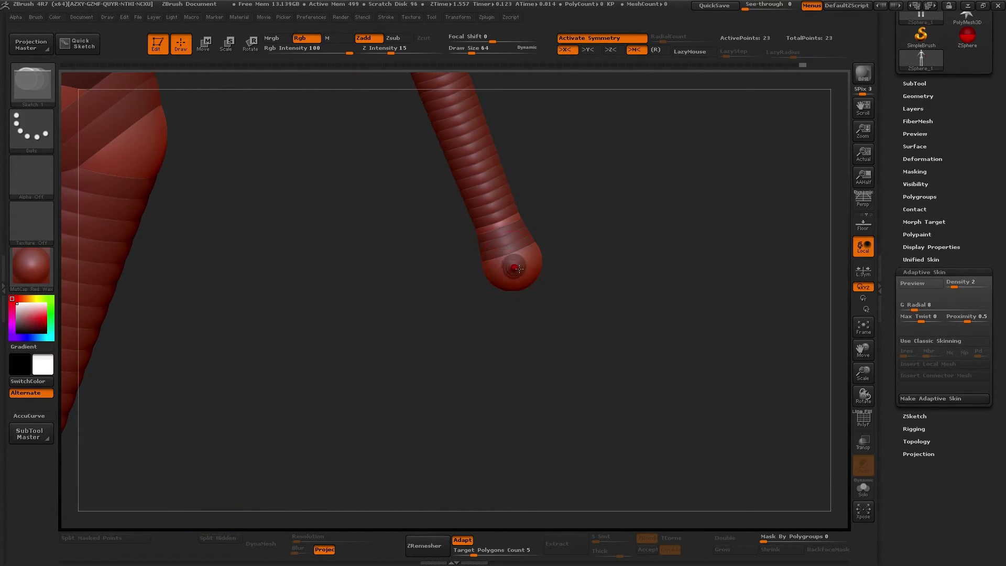
pyautogui.moveTo(545, 352); pyautogui.dragTo(457, 348)
pyautogui.press('w')
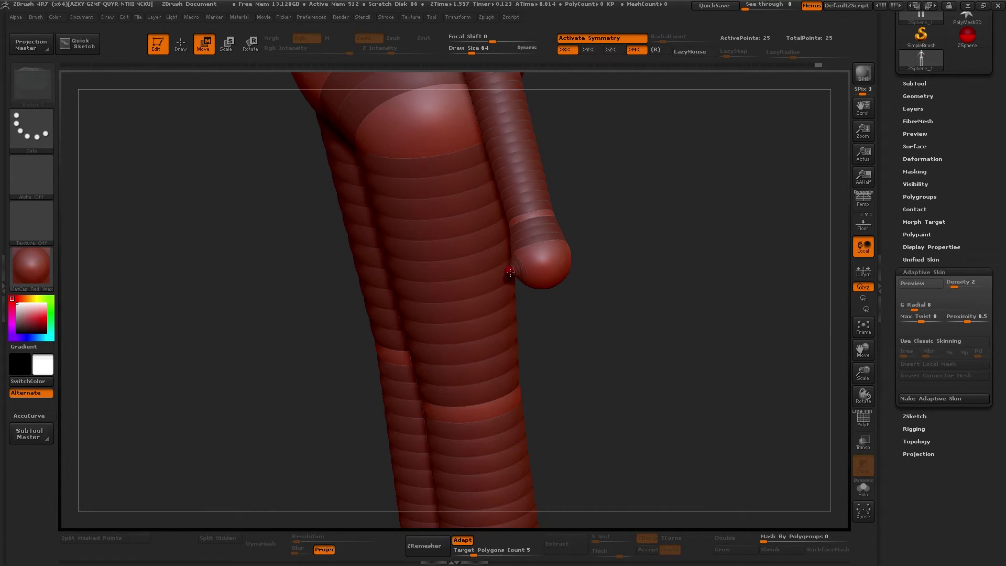
pyautogui.moveTo(502, 272)
pyautogui.mouseDown()
pyautogui.moveTo(468, 286)
pyautogui.moveTo(498, 274)
pyautogui.moveTo(477, 274)
pyautogui.mouseUp()
pyautogui.press('space')
pyautogui.moveTo(588, 367)
pyautogui.keyDown('alt'); pyautogui.mouseDown()
pyautogui.moveTo(591, 355)
pyautogui.moveTo(592, 377)
pyautogui.mouseUp(); pyautogui.keyUp('alt')
pyautogui.moveTo(593, 370); pyautogui.dragTo(633, 367)
pyautogui.moveTo(476, 288); pyautogui.dragTo(454, 359)
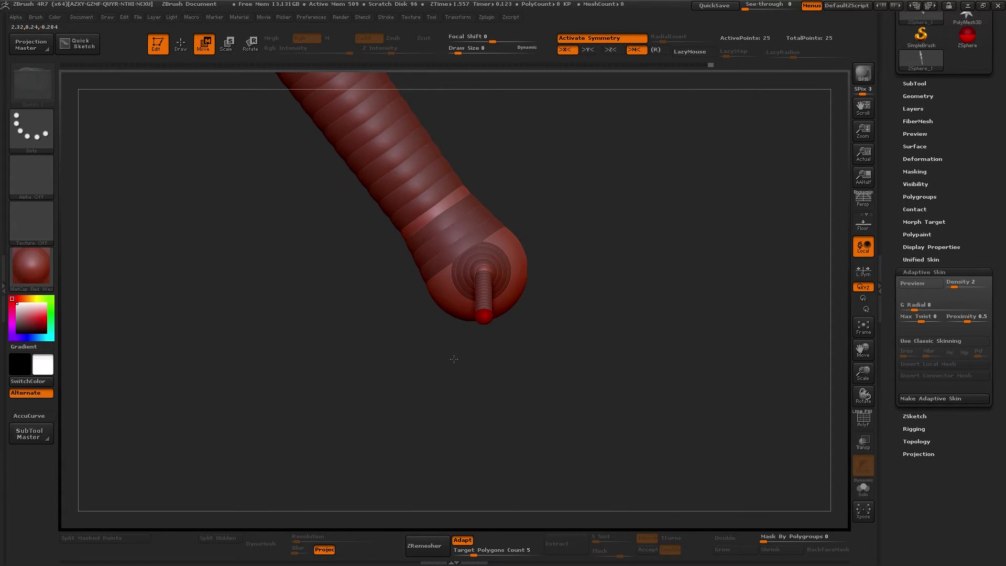
# - Add another ZSphere at the end of the finger and move it to form a second, bent segment
pyautogui.press('q')
pyautogui.click(486, 320)
pyautogui.moveTo(530, 375); pyautogui.dragTo(603, 366)
pyautogui.press('w')
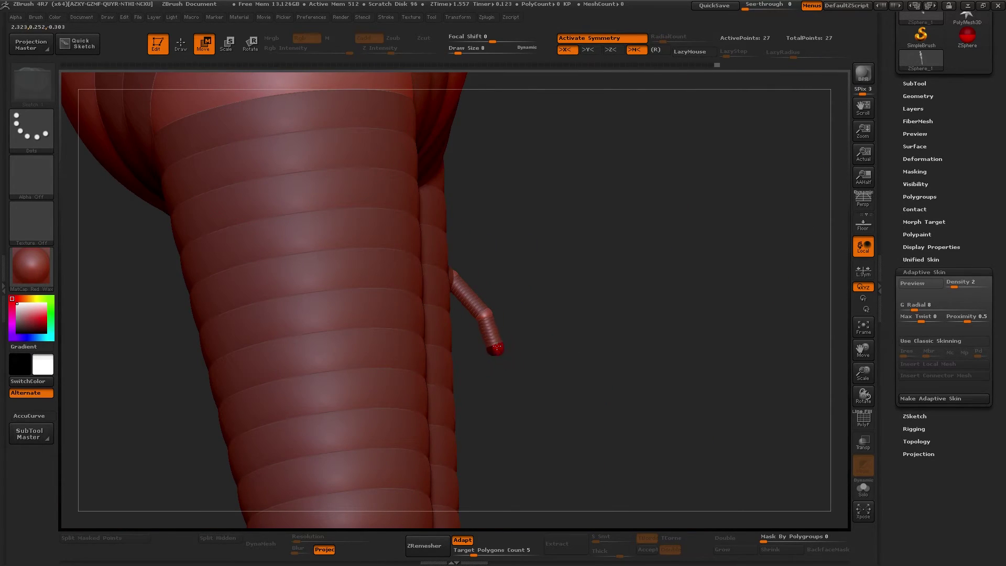
pyautogui.moveTo(502, 358); pyautogui.dragTo(465, 368)
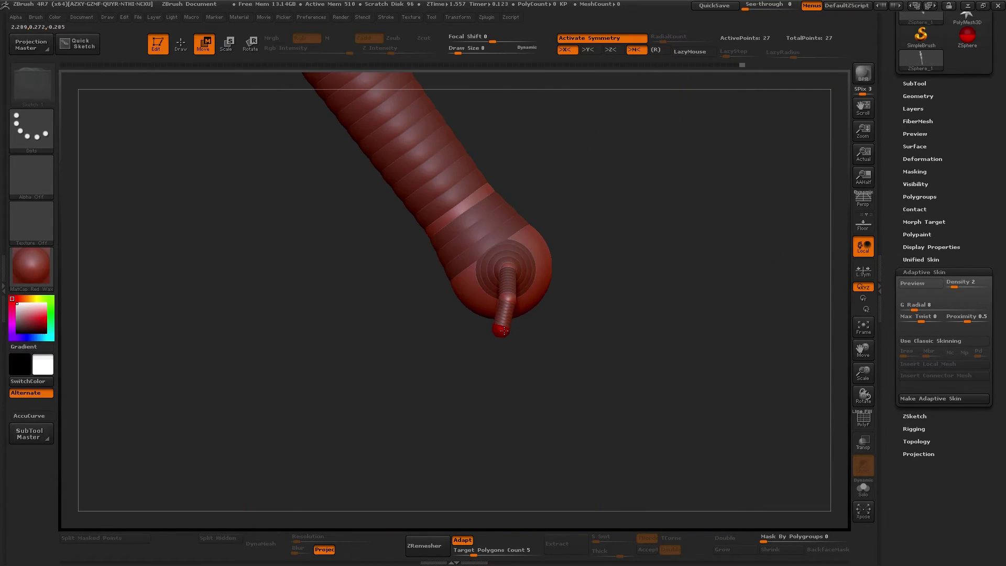
pyautogui.keyDown('alt'); pyautogui.moveTo(587, 467); pyautogui.dragTo(530, 393); pyautogui.keyUp('alt')
pyautogui.keyDown('alt'); pyautogui.moveTo(603, 414); pyautogui.dragTo(621, 230); pyautogui.keyUp('alt')
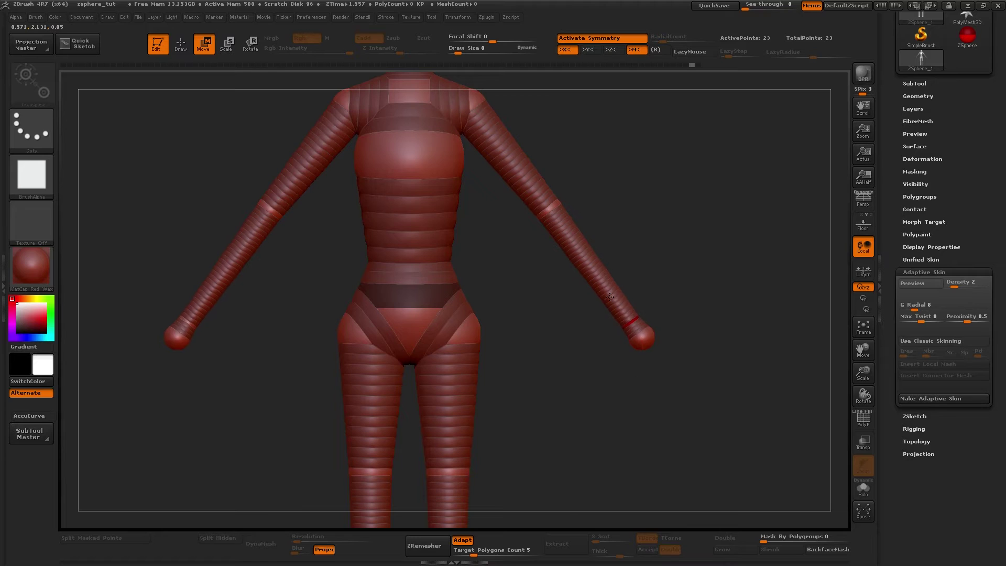
# - Move the forearms and elbows outward to spread the arms about 45 degrees from the torso
pyautogui.moveTo(610, 297)
pyautogui.mouseDown()
pyautogui.moveTo(590, 311)
pyautogui.moveTo(630, 295)
pyautogui.mouseUp()
pyautogui.moveTo(546, 197); pyautogui.dragTo(576, 199)
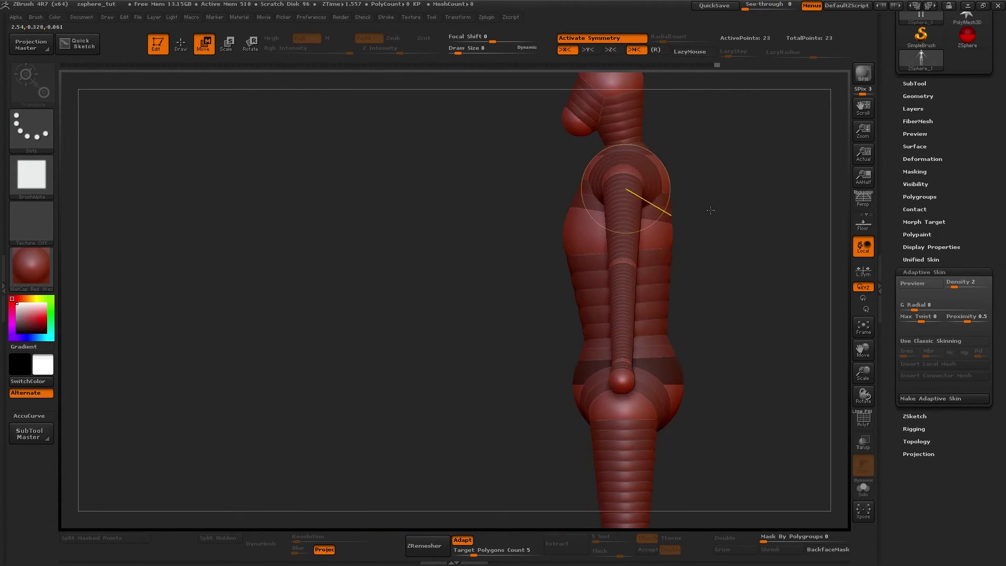
pyautogui.moveTo(651, 215); pyautogui.dragTo(591, 363)
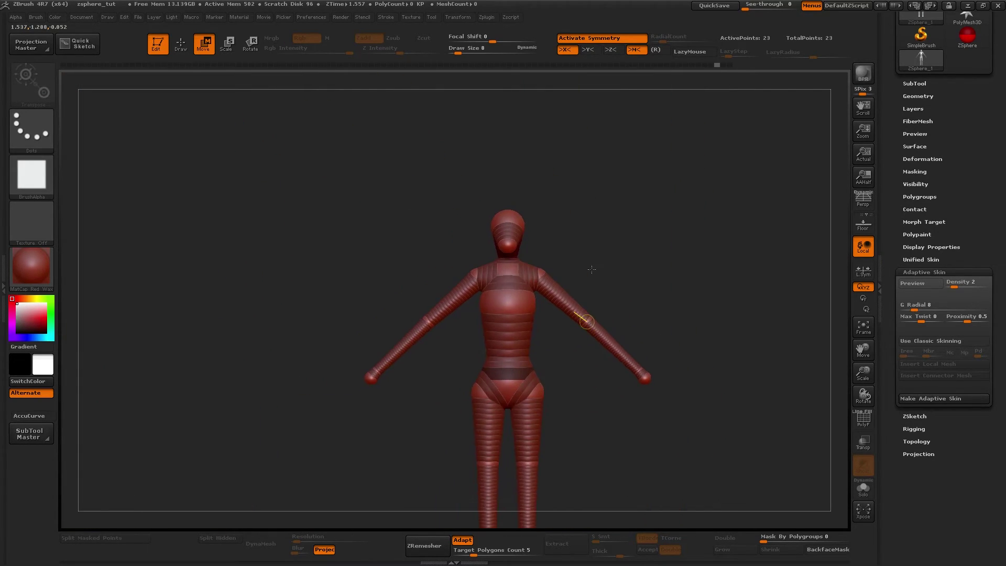
# - Check the shoulders from above and adjust the scale of the shoulder ZSpheres
pyautogui.moveTo(589, 267); pyautogui.dragTo(621, 397)
pyautogui.keyDown('shift'); pyautogui.moveTo(654, 242); pyautogui.dragTo(636, 364); pyautogui.keyUp('shift')
pyautogui.press('e')
pyautogui.click(570, 343)
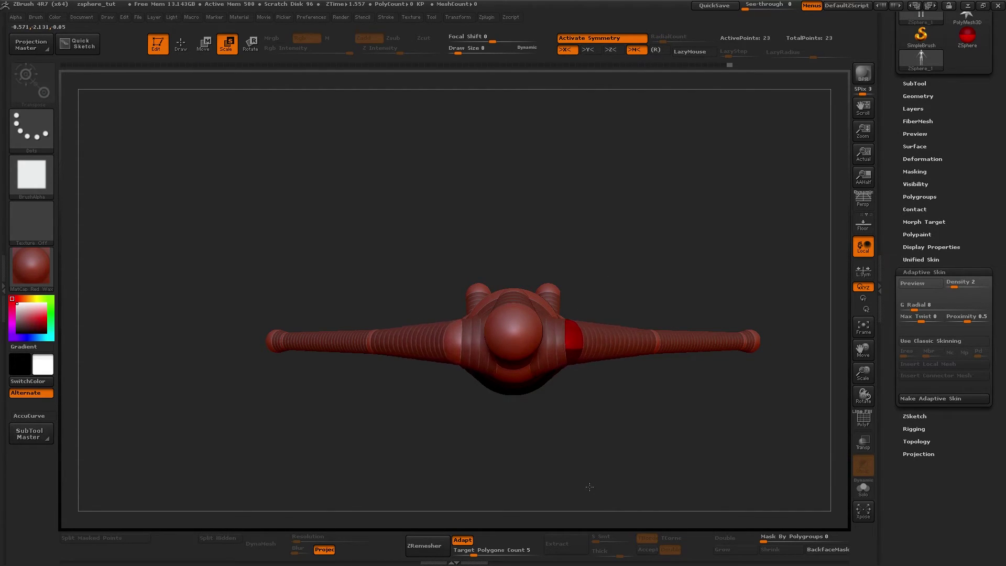
pyautogui.moveTo(582, 483); pyautogui.dragTo(601, 283)
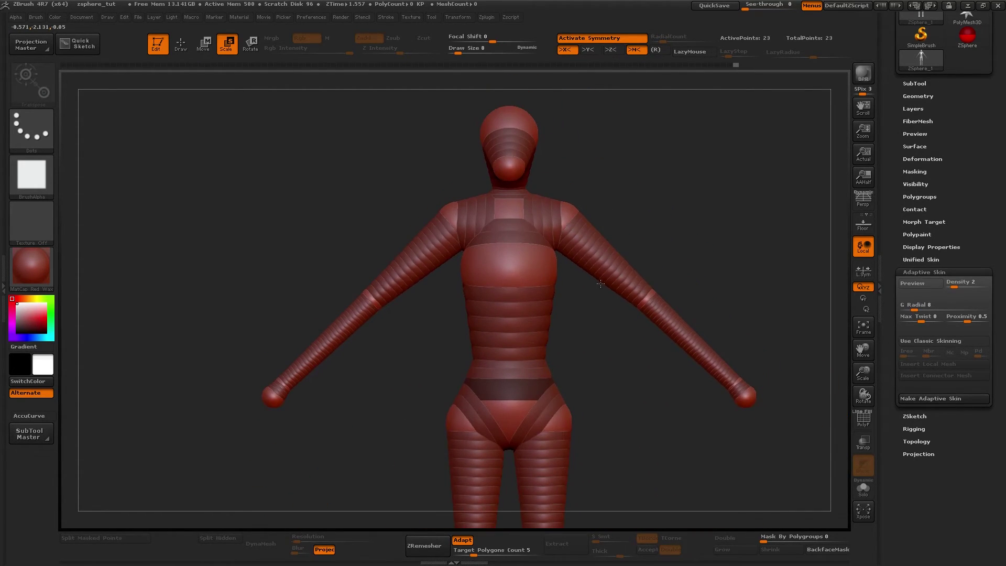
pyautogui.moveTo(565, 211); pyautogui.dragTo(513, 215)
# - Move the head ZSphere slightly forward and down in the side view, and reposition the jaw ZSphere
pyautogui.keyDown('shift'); pyautogui.moveTo(697, 247); pyautogui.dragTo(532, 211); pyautogui.keyUp('shift')
pyautogui.press('w')
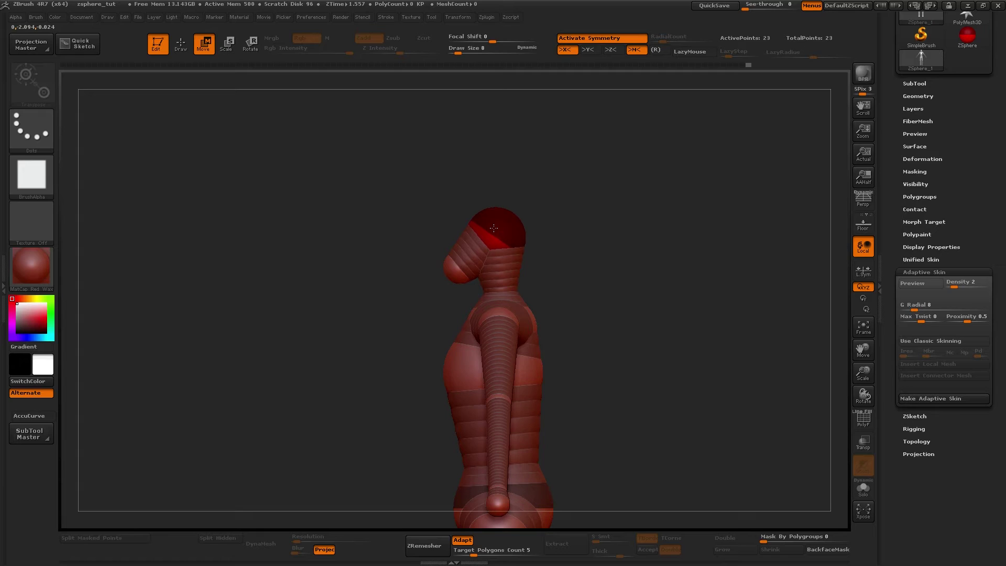
pyautogui.moveTo(458, 270); pyautogui.dragTo(463, 269)
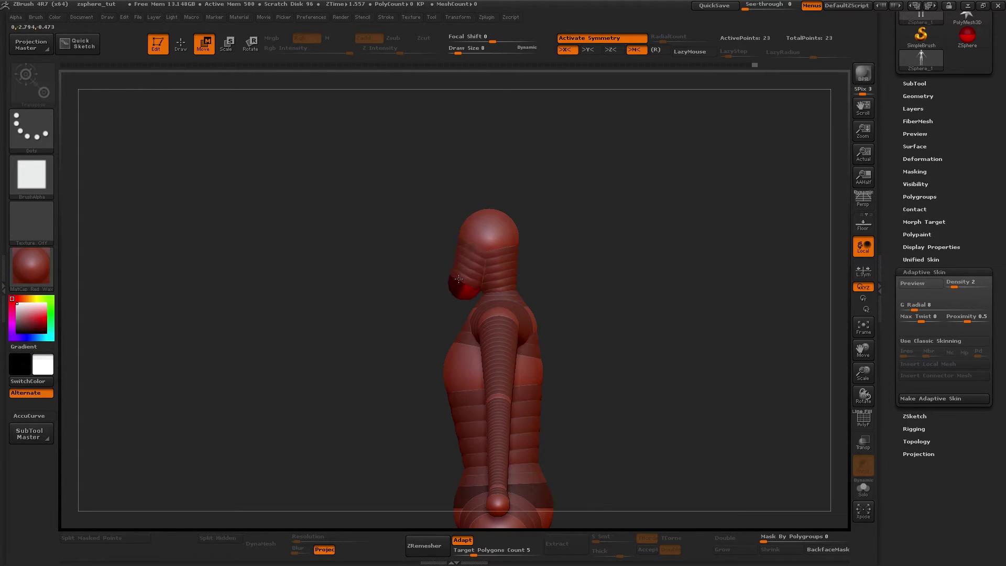
# - Resize the jaw ZSphere, tuck it back toward the neck, and check the head in the adaptive skin preview
pyautogui.press('e')
pyautogui.moveTo(540, 290)
pyautogui.mouseDown()
pyautogui.moveTo(676, 286)
pyautogui.moveTo(536, 290)
pyautogui.mouseUp()
pyautogui.press('w')
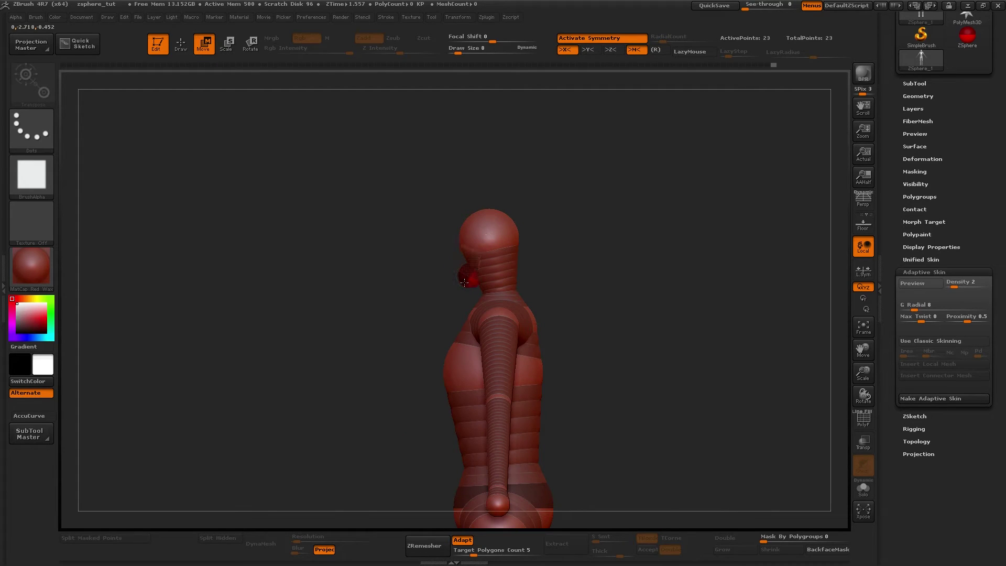
pyautogui.moveTo(464, 285); pyautogui.dragTo(466, 285)
pyautogui.press('a')
pyautogui.press('a')
pyautogui.moveTo(315, 341); pyautogui.dragTo(443, 338)
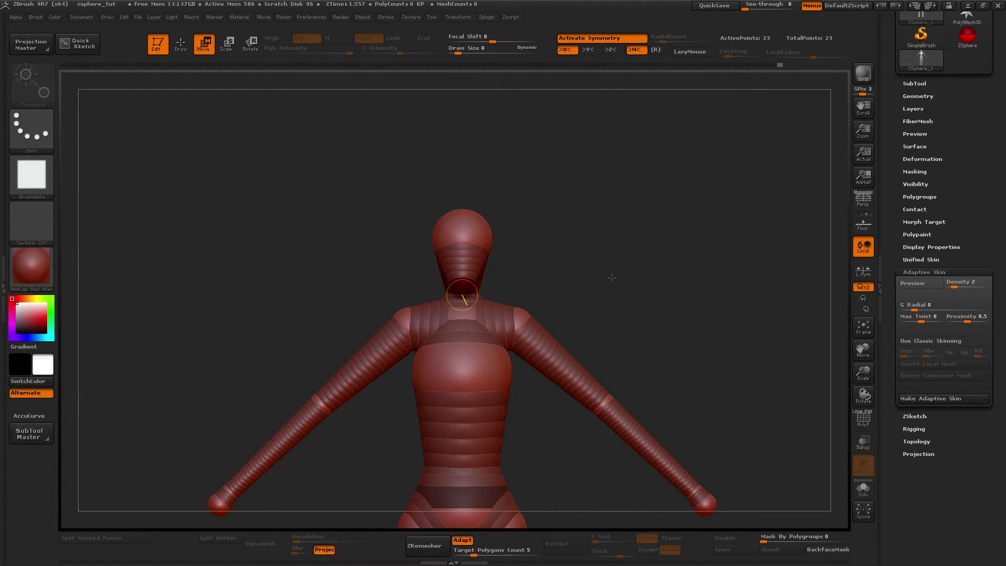
# - Change the figure's material to BasicMaterial
pyautogui.keyDown('alt'); pyautogui.moveTo(611, 278); pyautogui.dragTo(620, 307); pyautogui.keyUp('alt')
pyautogui.click(46, 278)
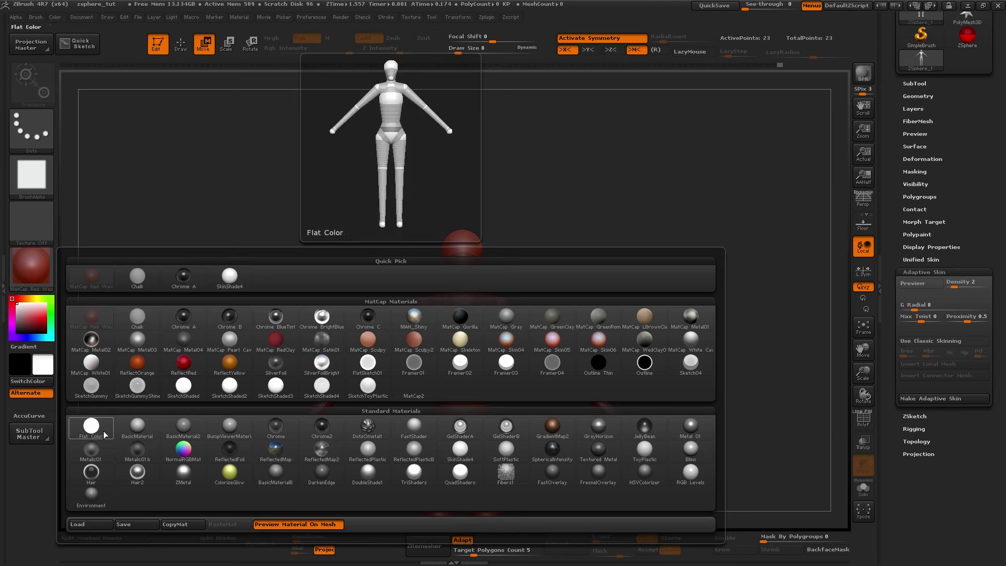
pyautogui.click(89, 423)
# - Make a small size adjustment to both shoulder ZSpheres in the front view
pyautogui.keyDown('alt'); pyautogui.moveTo(617, 256); pyautogui.dragTo(648, 359); pyautogui.keyUp('alt')
pyautogui.keyDown('alt'); pyautogui.moveTo(648, 359); pyautogui.dragTo(673, 314); pyautogui.keyUp('alt')
pyautogui.moveTo(689, 259); pyautogui.dragTo(577, 173)
pyautogui.press('e')
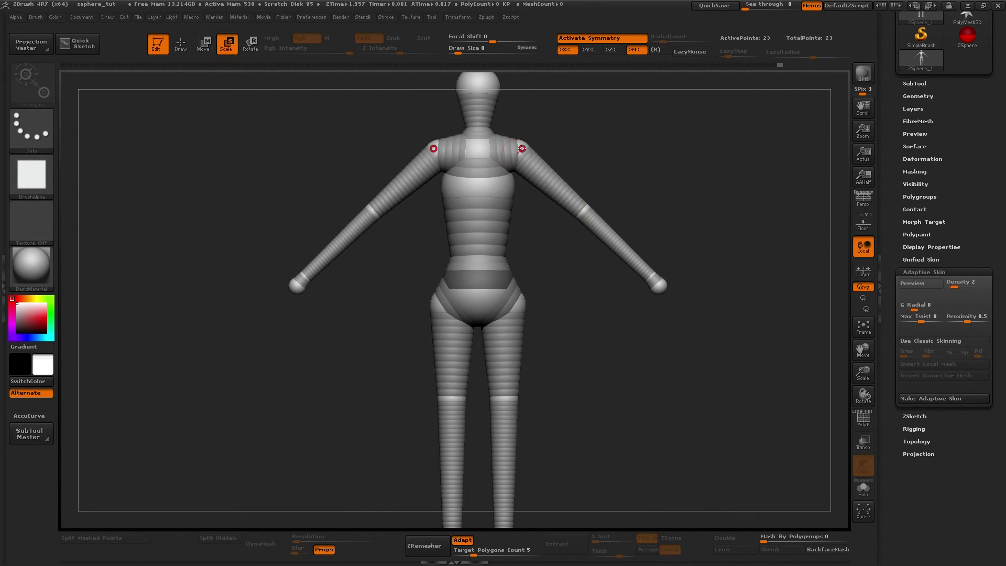
pyautogui.moveTo(540, 128); pyautogui.dragTo(531, 183)
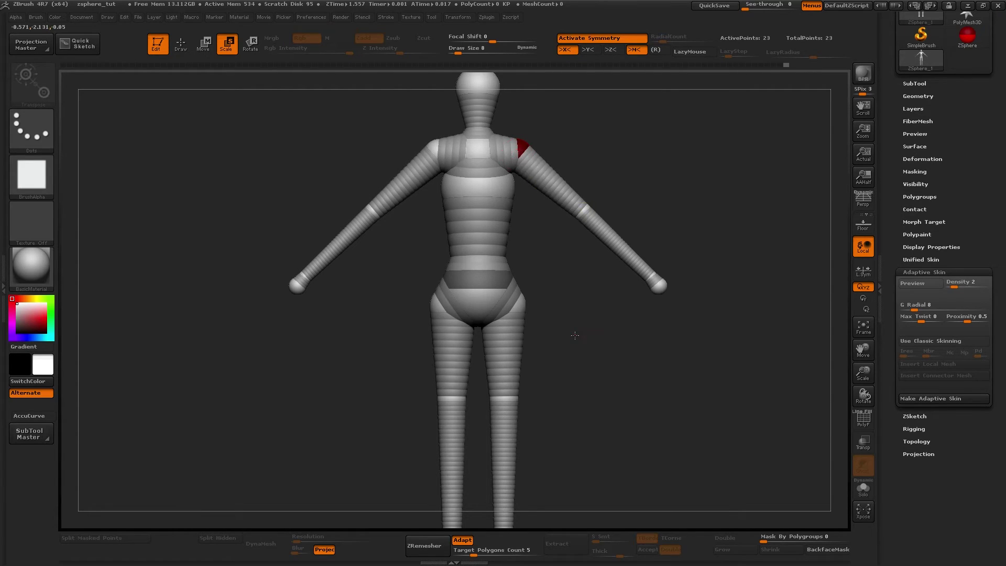
pyautogui.moveTo(575, 336); pyautogui.dragTo(655, 372)
pyautogui.keyDown('alt'); pyautogui.moveTo(656, 372); pyautogui.dragTo(608, 316); pyautogui.keyUp('alt')
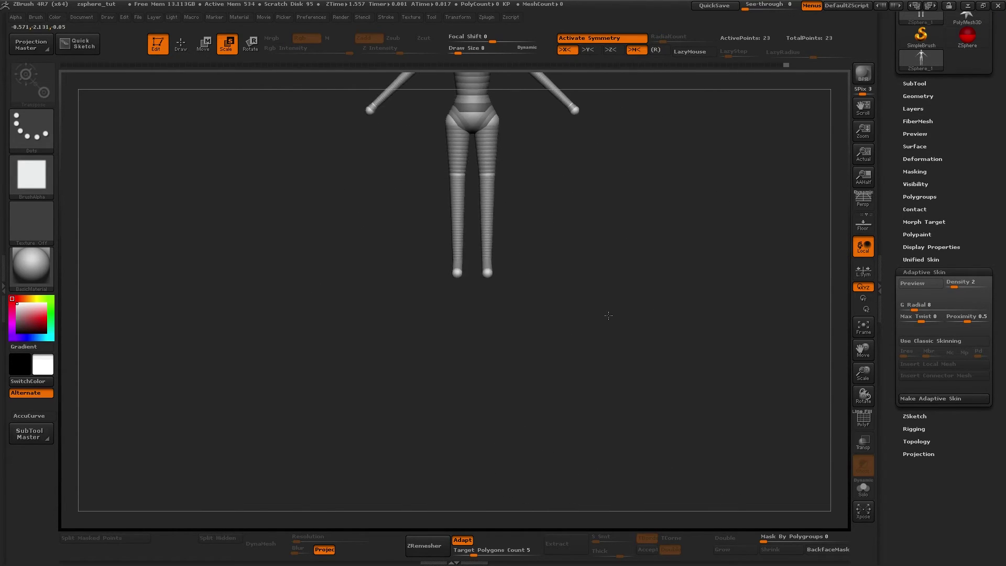
# - Frame the whole figure and lower the knee ZSpheres slightly
pyautogui.press('f')
pyautogui.press('w')
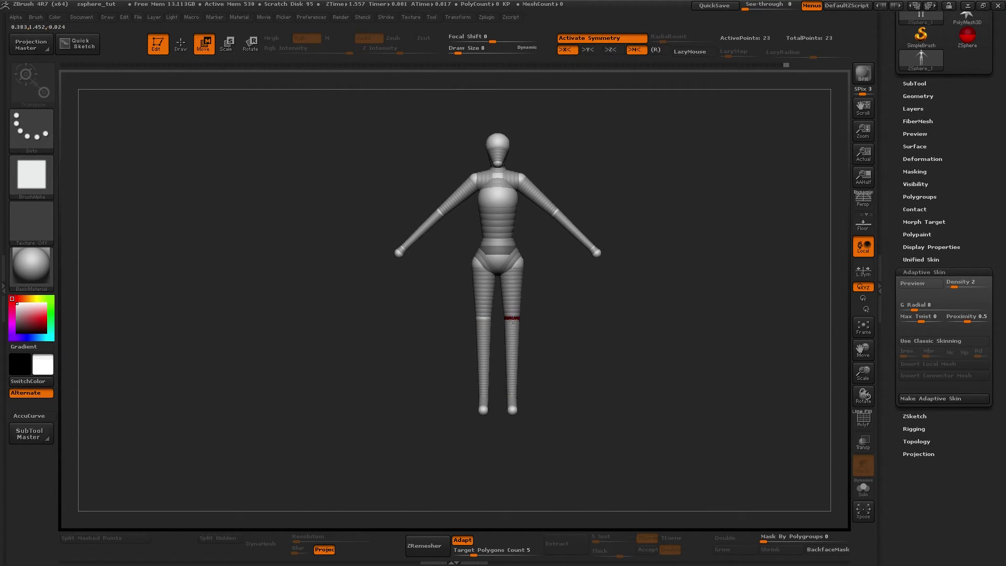
pyautogui.moveTo(513, 319); pyautogui.dragTo(513, 322)
pyautogui.keyDown('shift'); pyautogui.moveTo(636, 382); pyautogui.dragTo(594, 386); pyautogui.keyUp('shift')
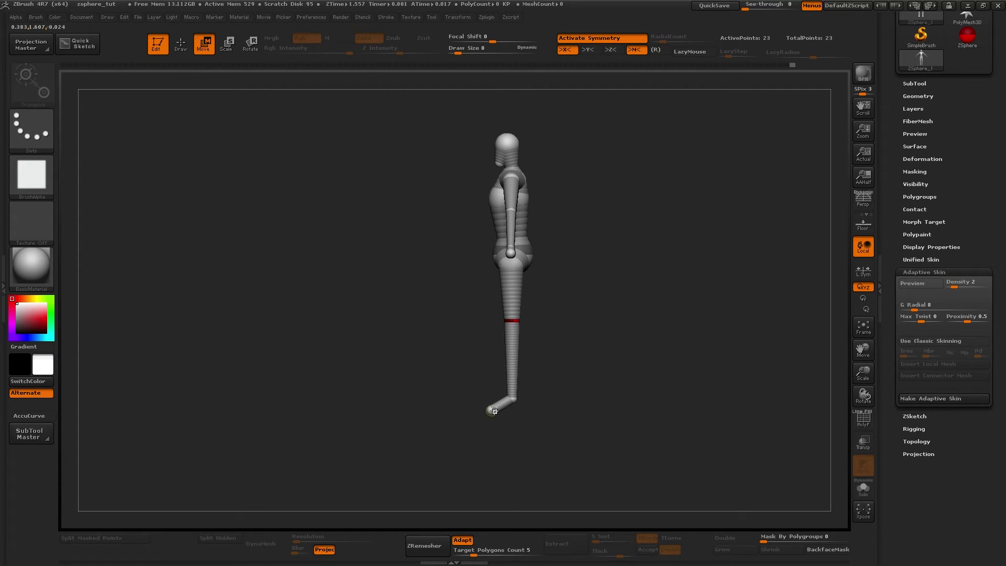
# - Adjust the ankle and foot ZSpheres slightly, checking the legs from the front and side
pyautogui.moveTo(502, 391); pyautogui.dragTo(502, 391)
pyautogui.moveTo(598, 370)
pyautogui.keyDown('shift'); pyautogui.mouseDown()
pyautogui.moveTo(606, 413)
pyautogui.moveTo(603, 375)
pyautogui.mouseUp(); pyautogui.keyUp('shift')
pyautogui.moveTo(509, 405); pyautogui.dragTo(509, 408)
pyautogui.moveTo(625, 375)
pyautogui.keyDown('shift'); pyautogui.mouseDown()
pyautogui.moveTo(606, 377)
pyautogui.moveTo(608, 387)
pyautogui.moveTo(574, 380)
pyautogui.mouseUp(); pyautogui.keyUp('shift')
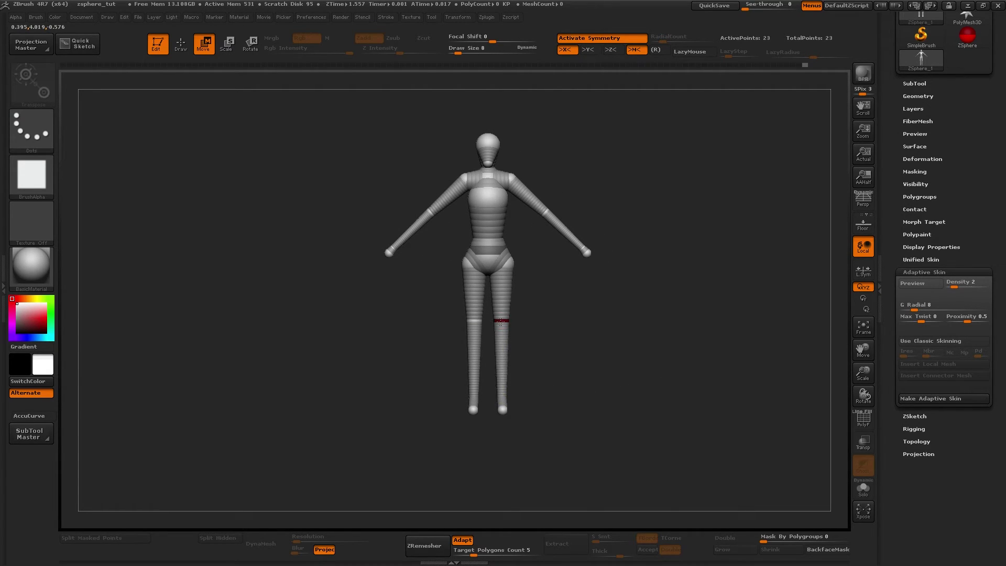
# - Nudge the knee ZSpheres slightly further down and check the legs in the adaptive skin preview
pyautogui.moveTo(501, 322); pyautogui.dragTo(500, 323)
pyautogui.moveTo(603, 389)
pyautogui.keyDown('alt'); pyautogui.mouseDown()
pyautogui.moveTo(557, 377)
pyautogui.moveTo(555, 317)
pyautogui.moveTo(591, 360)
pyautogui.moveTo(552, 375)
pyautogui.moveTo(570, 389)
pyautogui.mouseUp(); pyautogui.keyUp('alt')
pyautogui.press('a')
pyautogui.press('a')
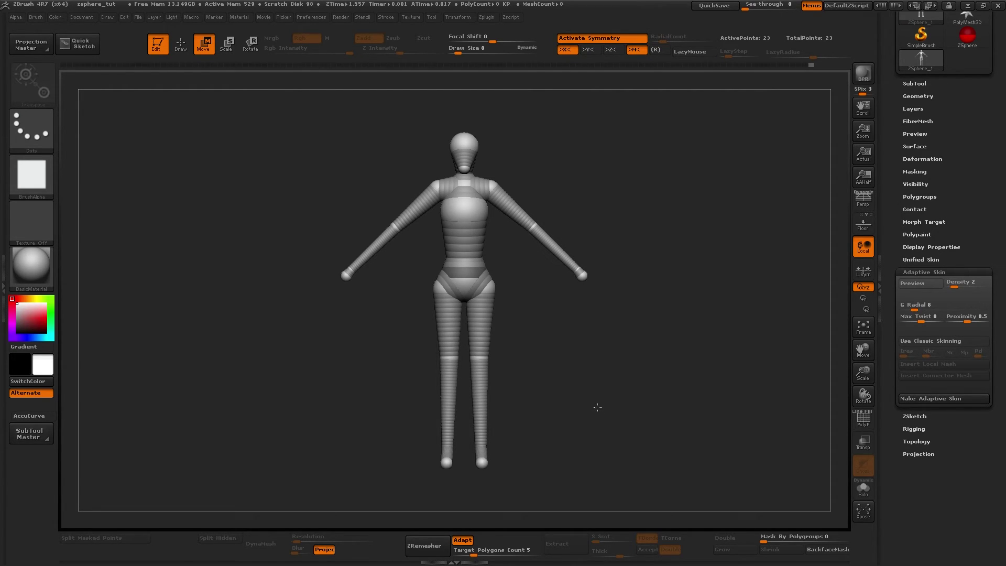
# - Preview the adaptive skin with the polyframe displayed and check the whole figure's polygroups from the front
pyautogui.press('a')
pyautogui.moveTo(653, 390); pyautogui.dragTo(631, 383)
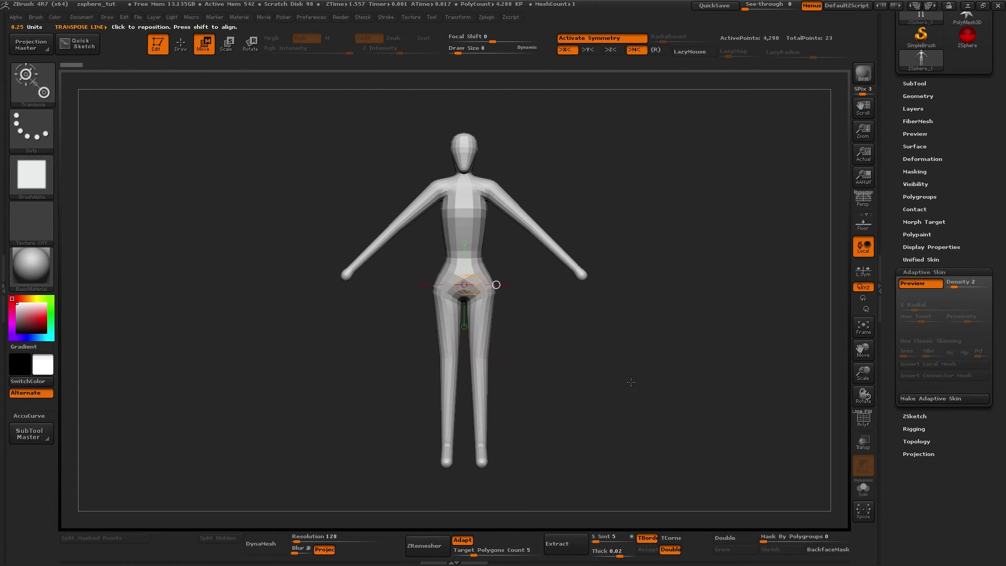
pyautogui.keyDown('alt'); pyautogui.moveTo(555, 368); pyautogui.dragTo(574, 358); pyautogui.keyUp('alt')
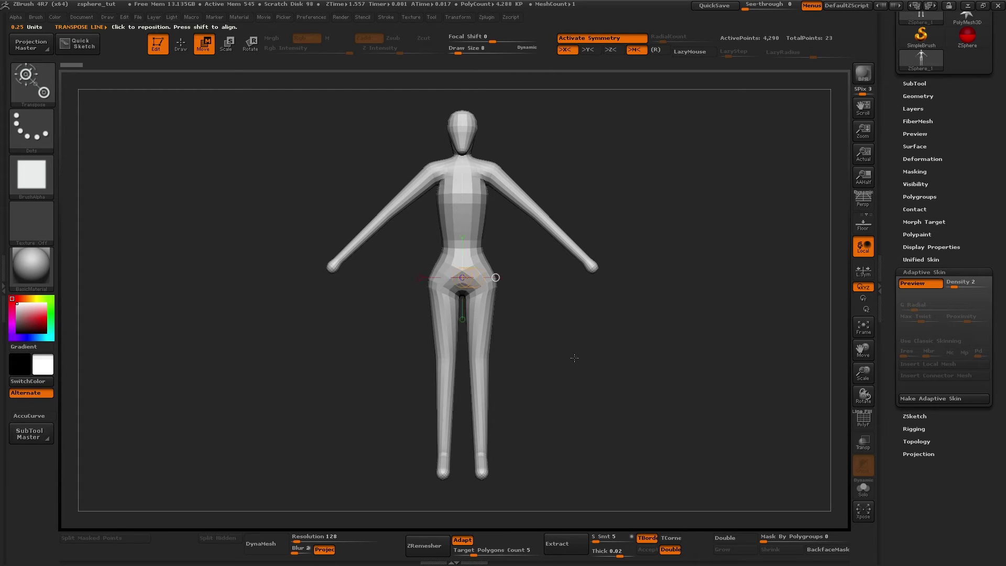
pyautogui.hotkey('shift', 'f')
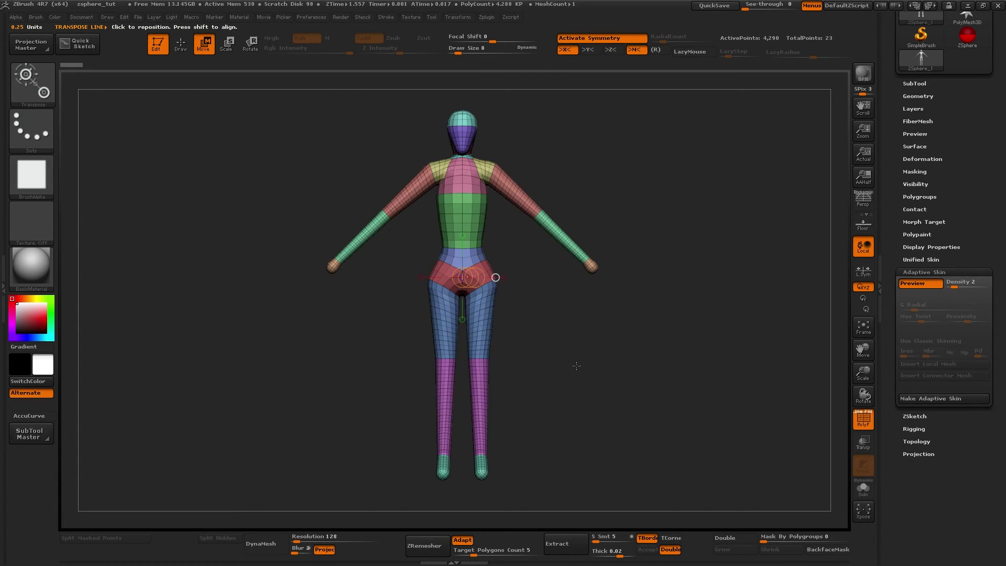
pyautogui.moveTo(600, 384); pyautogui.dragTo(579, 374)
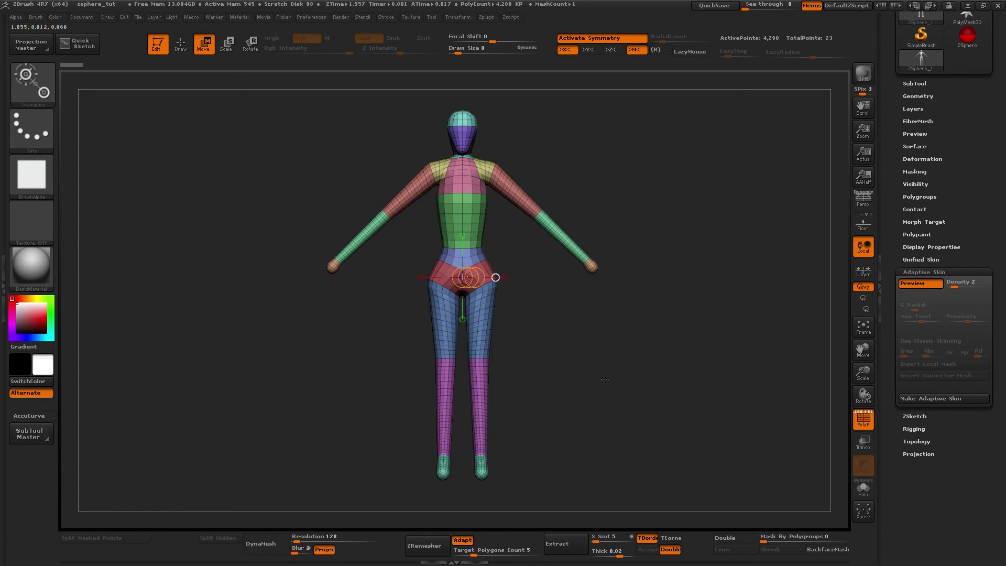
pyautogui.moveTo(563, 402)
pyautogui.keyDown('alt'); pyautogui.mouseDown()
pyautogui.moveTo(606, 407)
pyautogui.moveTo(566, 384)
pyautogui.mouseUp(); pyautogui.keyUp('alt')
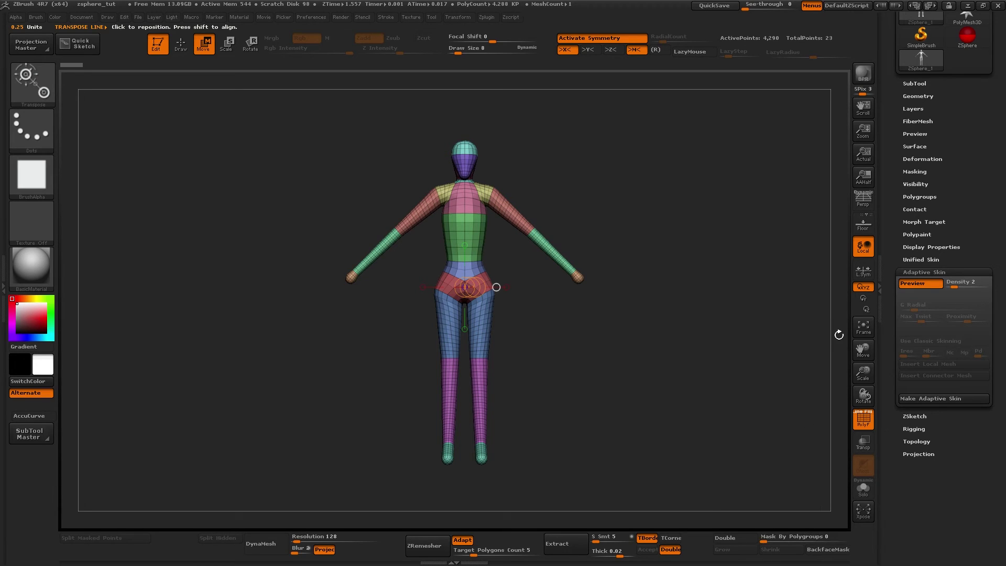
pyautogui.click(922, 171)
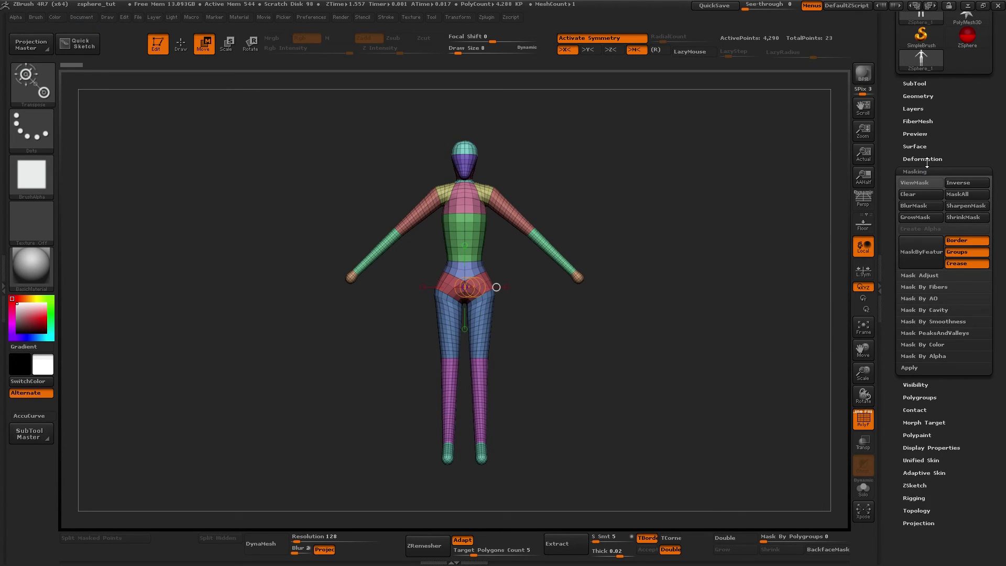
pyautogui.click(926, 159)
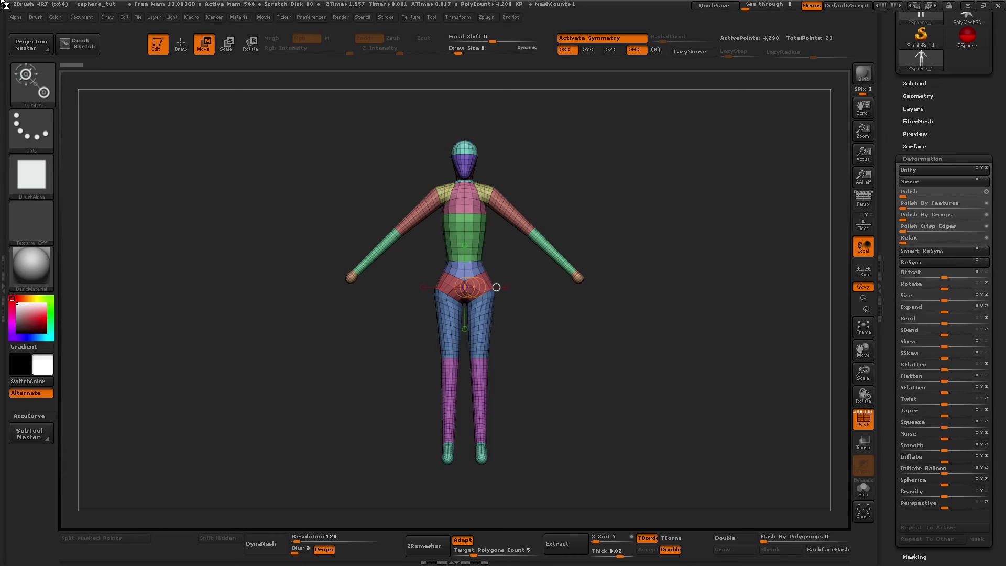
pyautogui.click(32, 16)
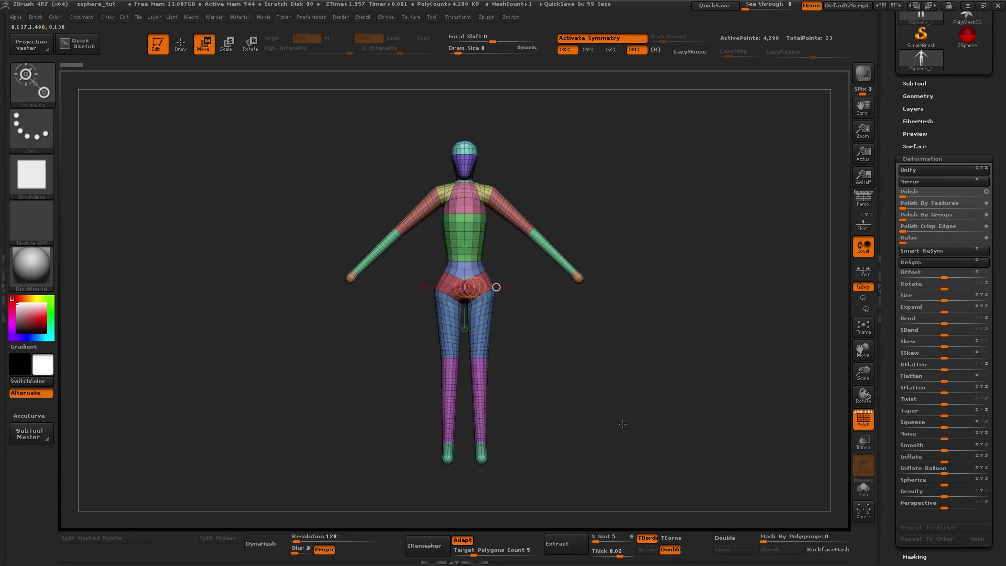
# - Hide the polyframe, leave the adaptive skin preview and check the ZSphere figure from the side
pyautogui.hotkey('shift', 'f')
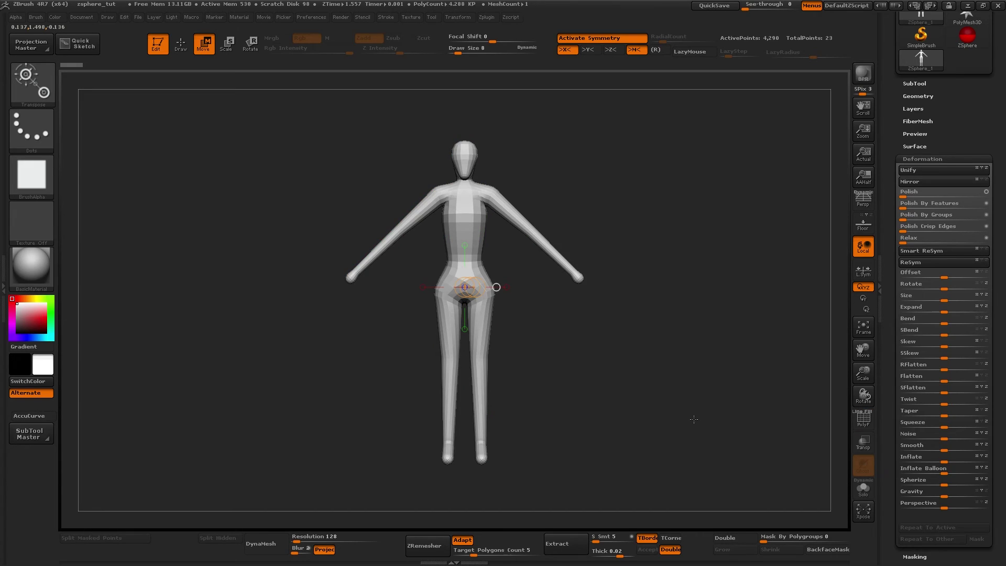
pyautogui.click(925, 159)
pyautogui.press('a')
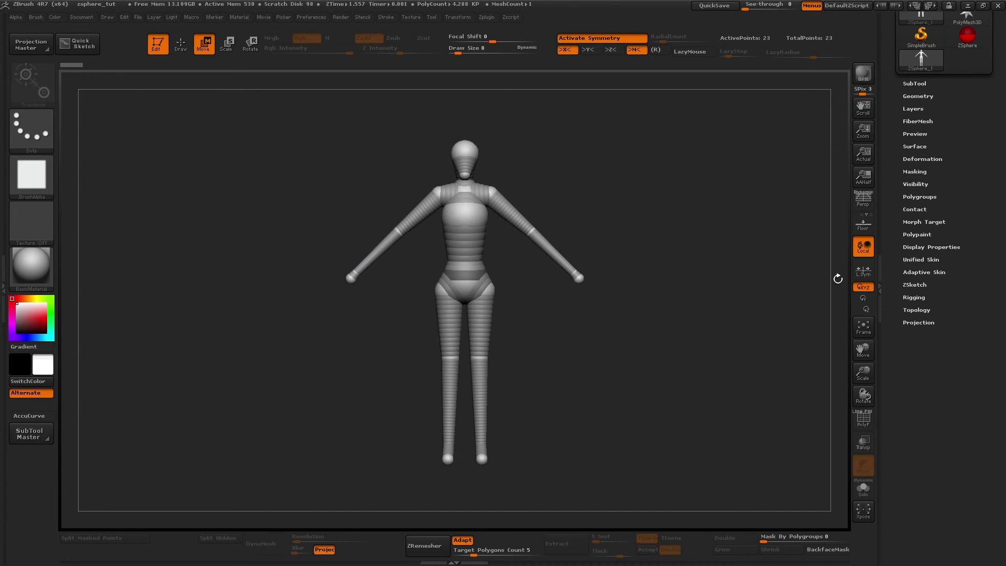
pyautogui.moveTo(749, 343); pyautogui.dragTo(775, 333)
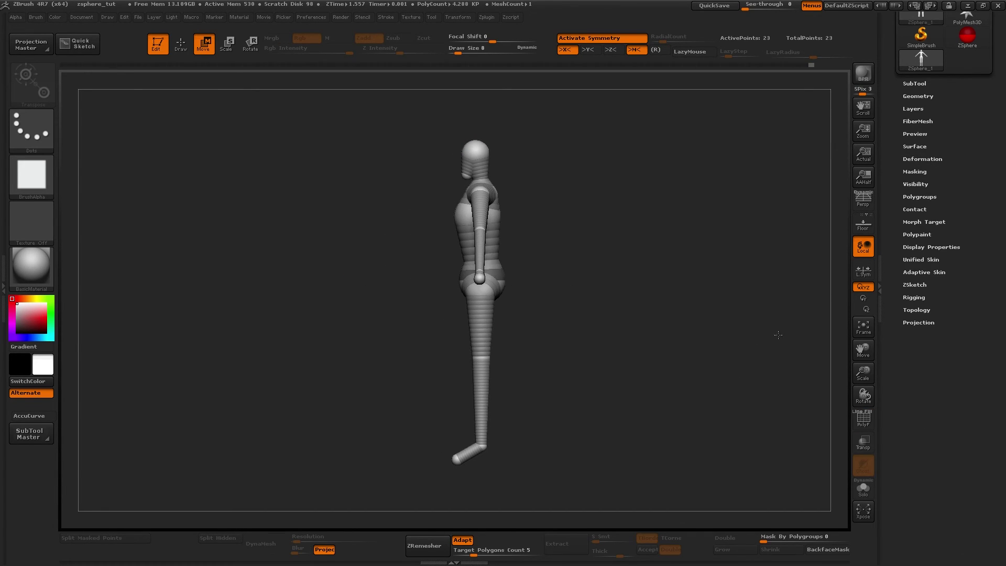
# - Preview the adaptive skin from the front with the polyframe shown, and examine the topology of the hips, torso, arms and legs
pyautogui.click(928, 272)
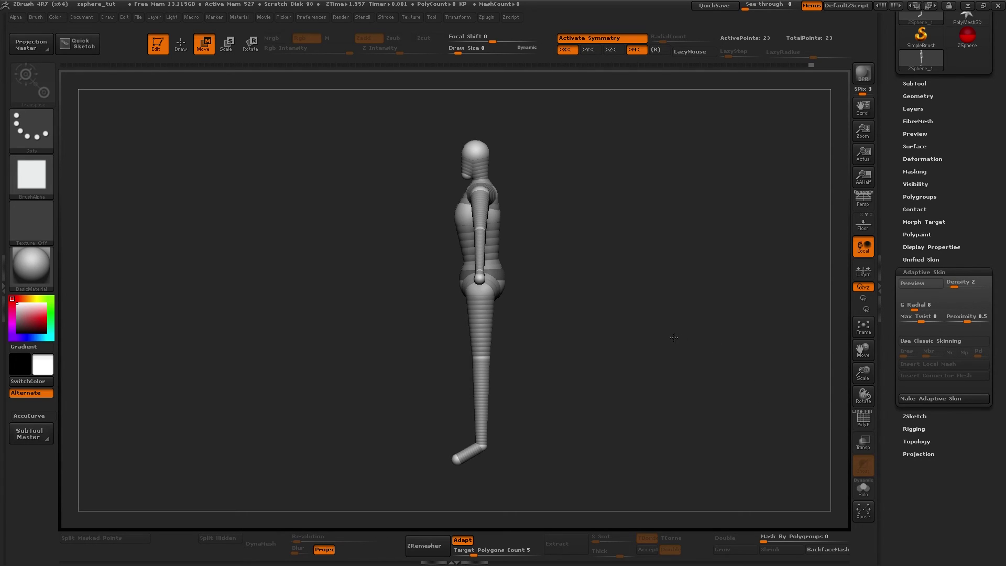
pyautogui.keyDown('shift'); pyautogui.moveTo(674, 338); pyautogui.dragTo(738, 340); pyautogui.keyUp('shift')
pyautogui.click(913, 284)
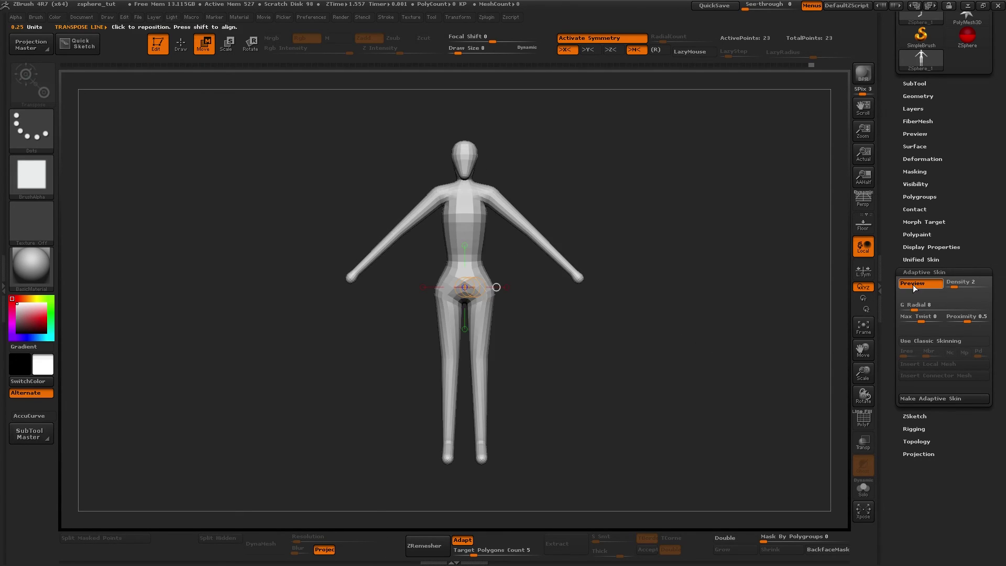
pyautogui.hotkey('shift', 'f')
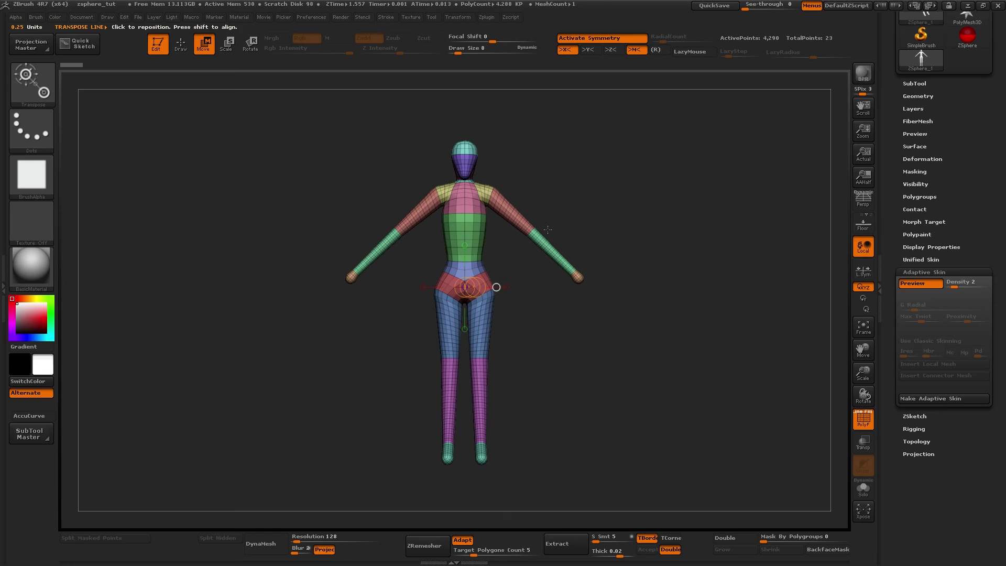
pyautogui.keyDown('alt'); pyautogui.moveTo(566, 337); pyautogui.dragTo(660, 349); pyautogui.keyUp('alt')
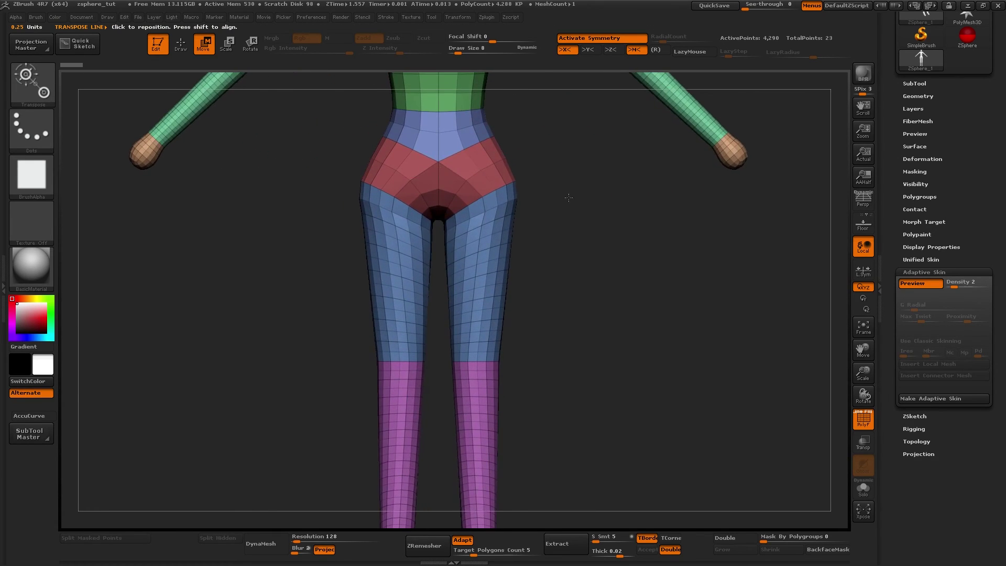
pyautogui.keyDown('alt'); pyautogui.moveTo(568, 197); pyautogui.dragTo(578, 315); pyautogui.keyUp('alt')
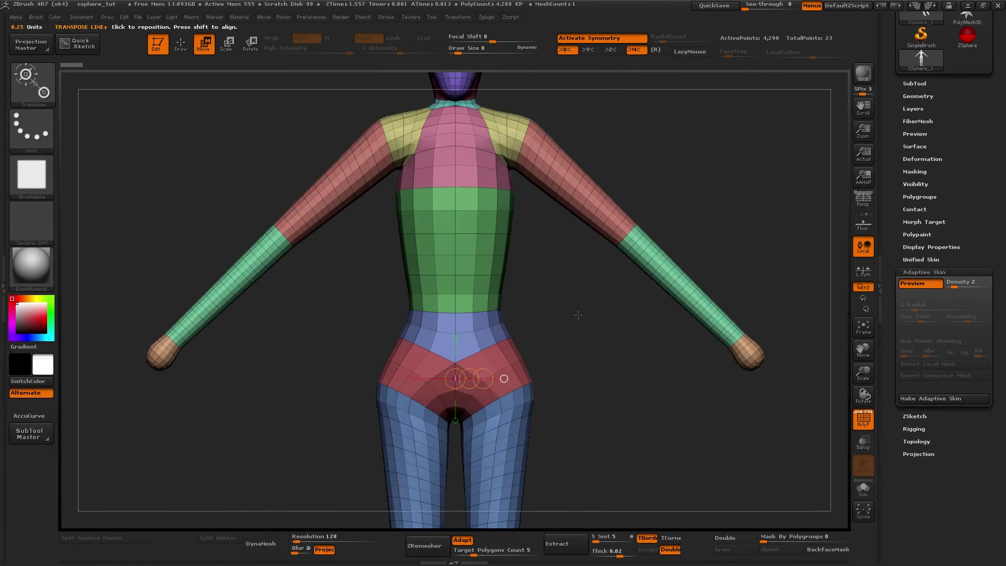
pyautogui.keyDown('alt'); pyautogui.moveTo(600, 380); pyautogui.dragTo(539, 317); pyautogui.keyUp('alt')
pyautogui.keyDown('alt'); pyautogui.moveTo(622, 455); pyautogui.dragTo(625, 214); pyautogui.keyUp('alt')
pyautogui.moveTo(620, 326)
pyautogui.keyDown('alt'); pyautogui.mouseDown()
pyautogui.moveTo(611, 329)
pyautogui.moveTo(625, 346)
pyautogui.moveTo(612, 330)
pyautogui.mouseUp(); pyautogui.keyUp('alt')
pyautogui.keyDown('alt'); pyautogui.moveTo(613, 330); pyautogui.dragTo(612, 355); pyautogui.keyUp('alt')
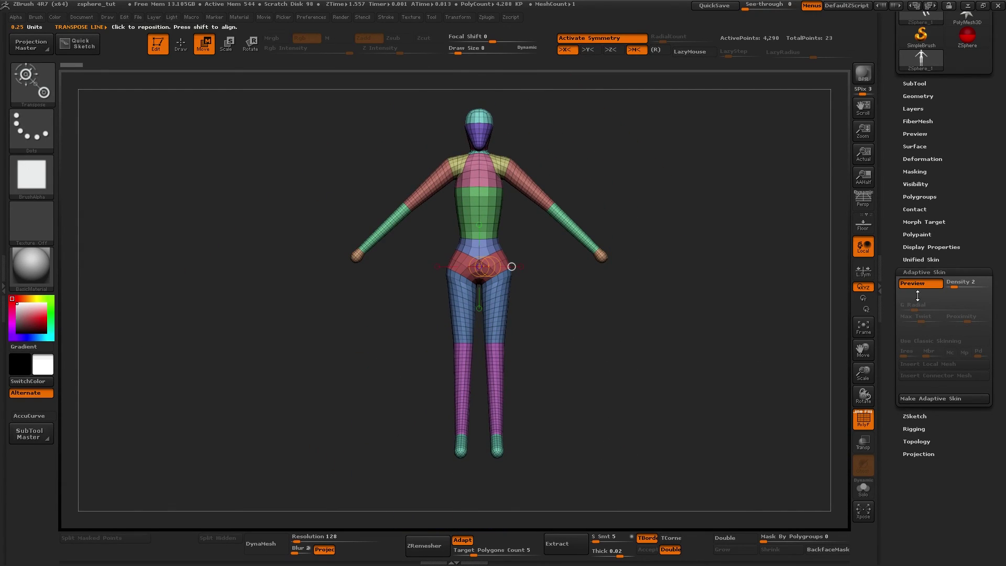
# - Leave the preview, generate an adaptive skin mesh from the ZSphere figure, and make Skin_ZSphere_1 the active tool
pyautogui.press('a')
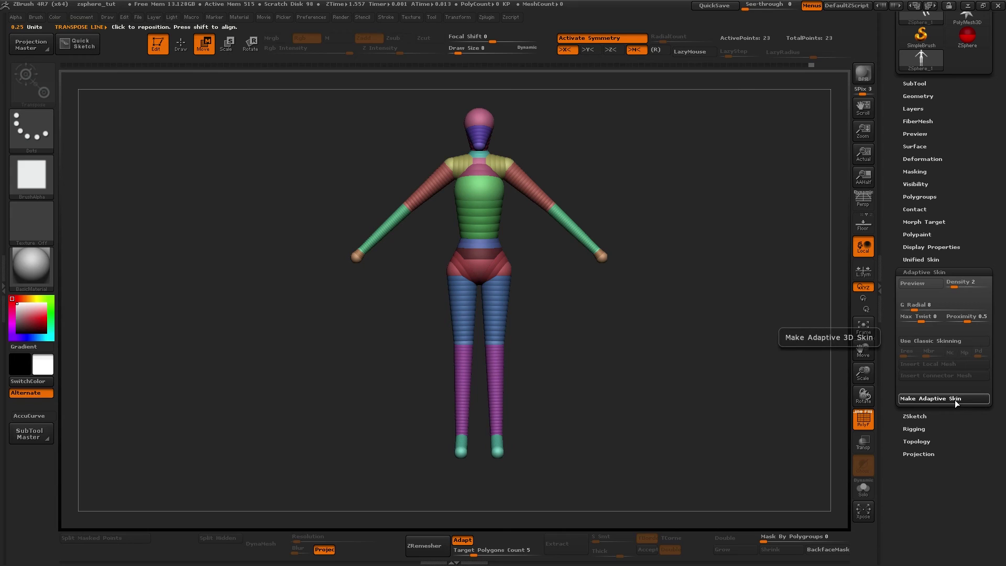
pyautogui.click(955, 399)
pyautogui.click(927, 84)
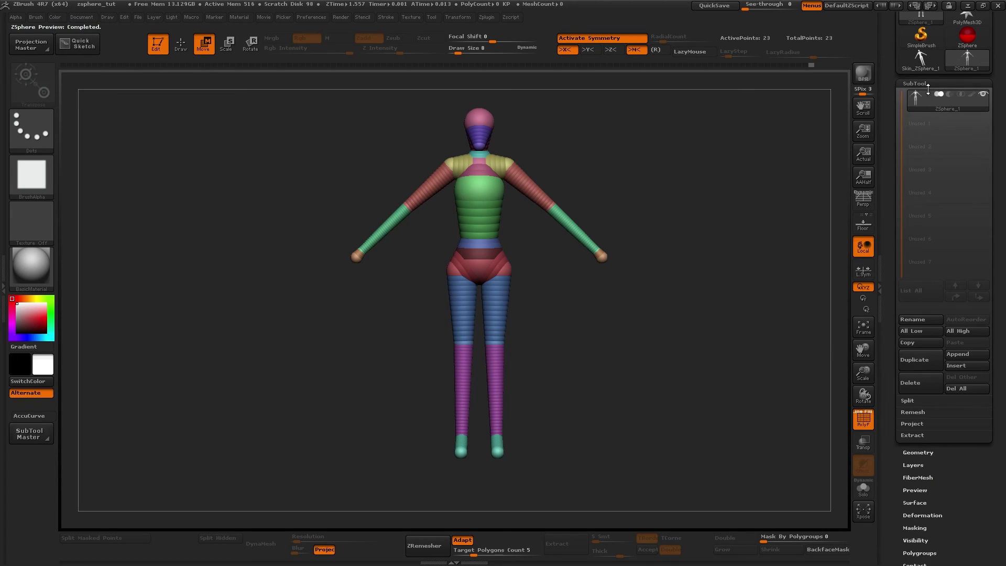
pyautogui.press('a')
pyautogui.press('a')
pyautogui.click(937, 67)
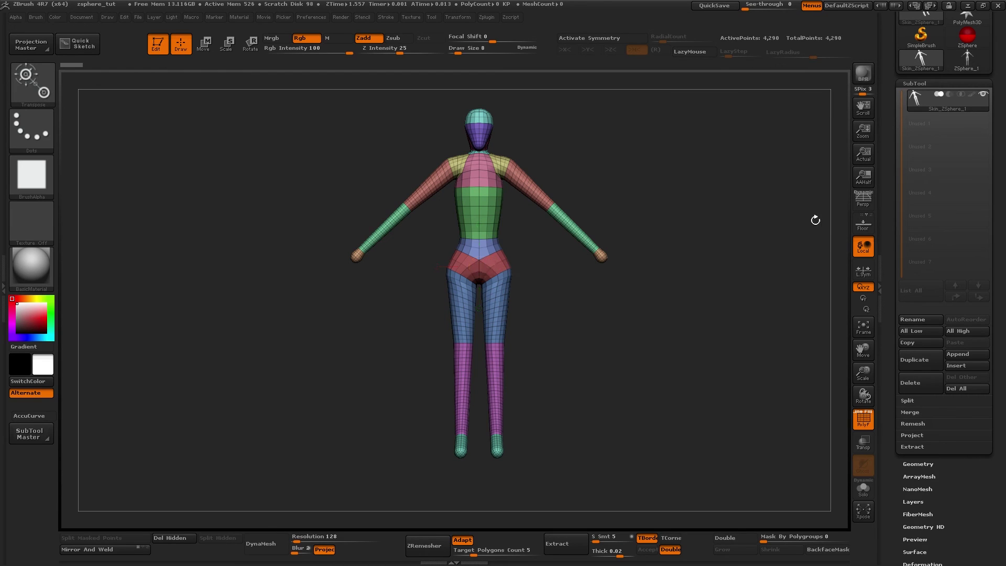
pyautogui.moveTo(756, 251); pyautogui.dragTo(647, 251)
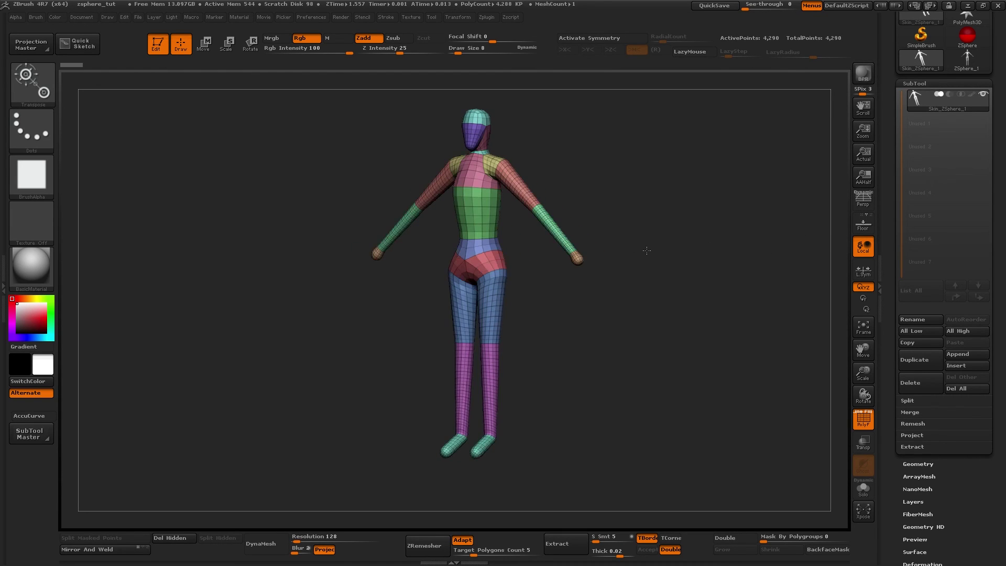